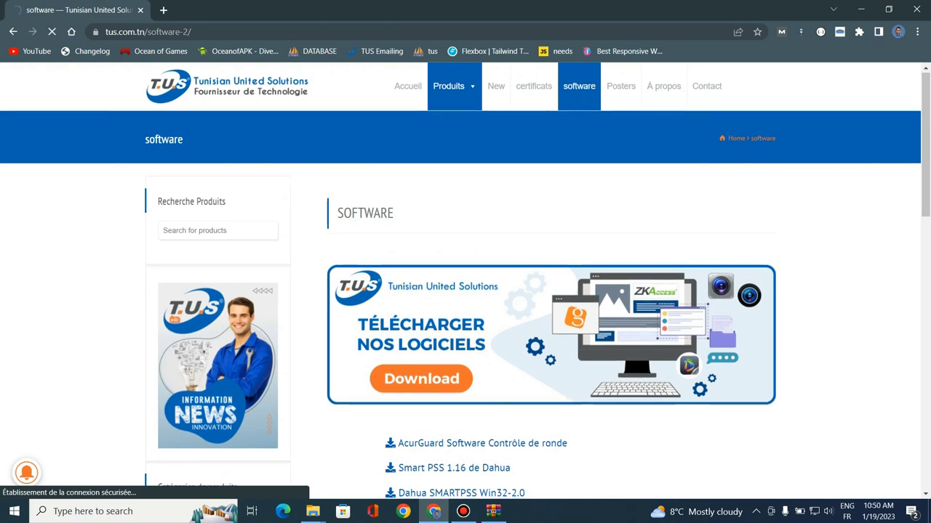
Send the Overseas ZKBio Access IVS 3.3.0 archive to the download manager and bring up the Compressed folder
scroll(465, 291, down, 2)
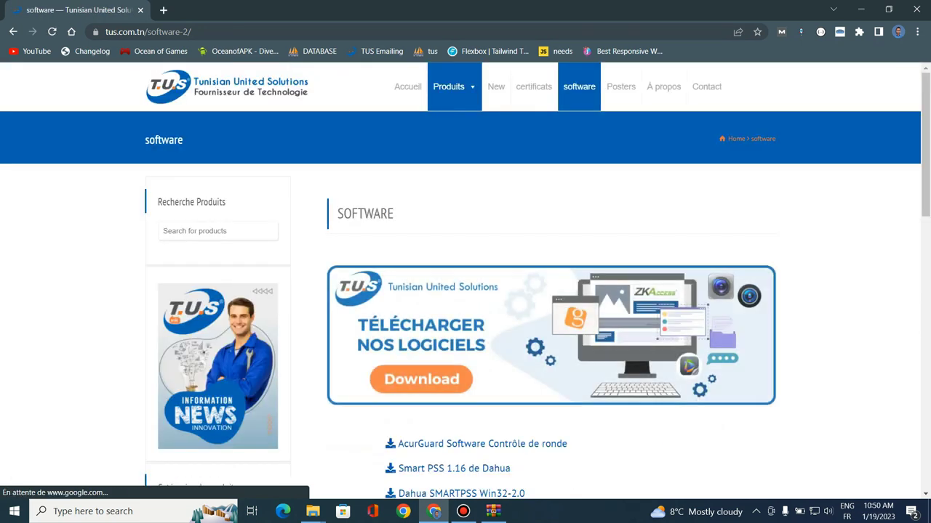
scroll(465, 291, down, 3)
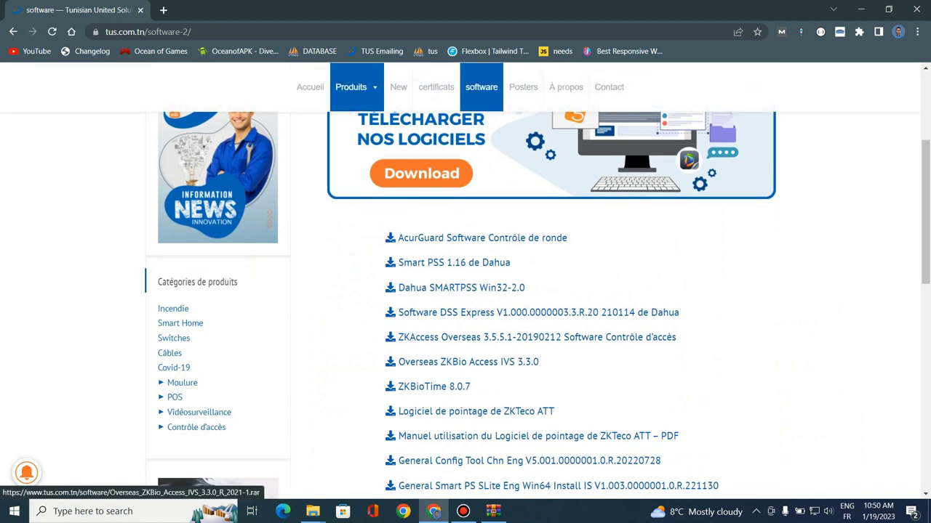
click(468, 362)
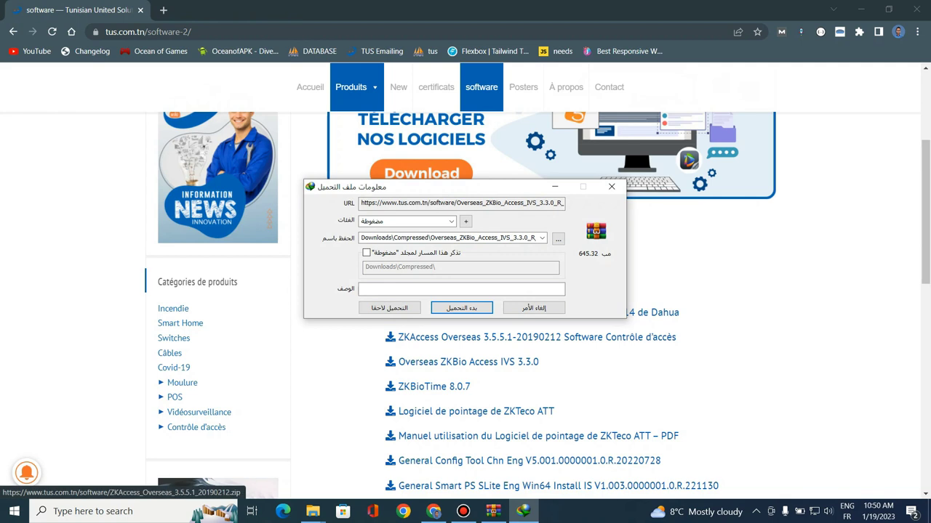
key(Escape)
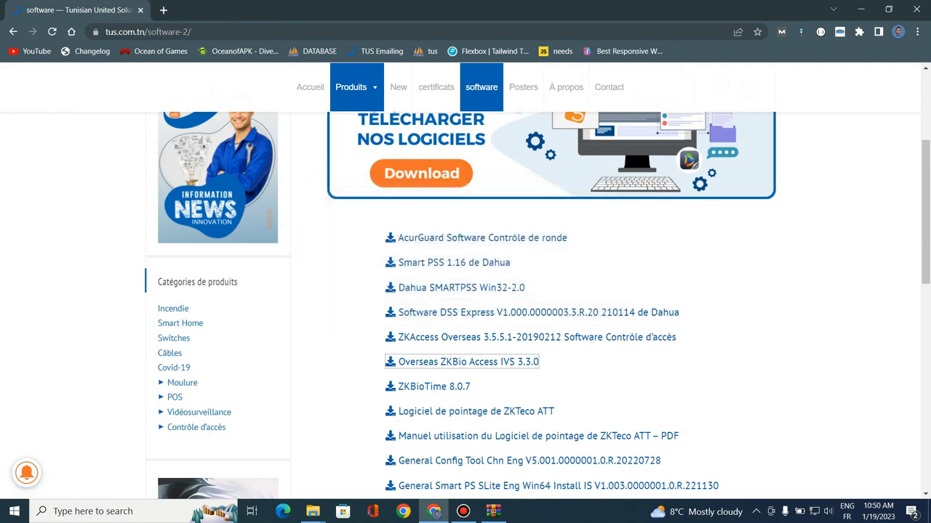
mouse_move(313, 511)
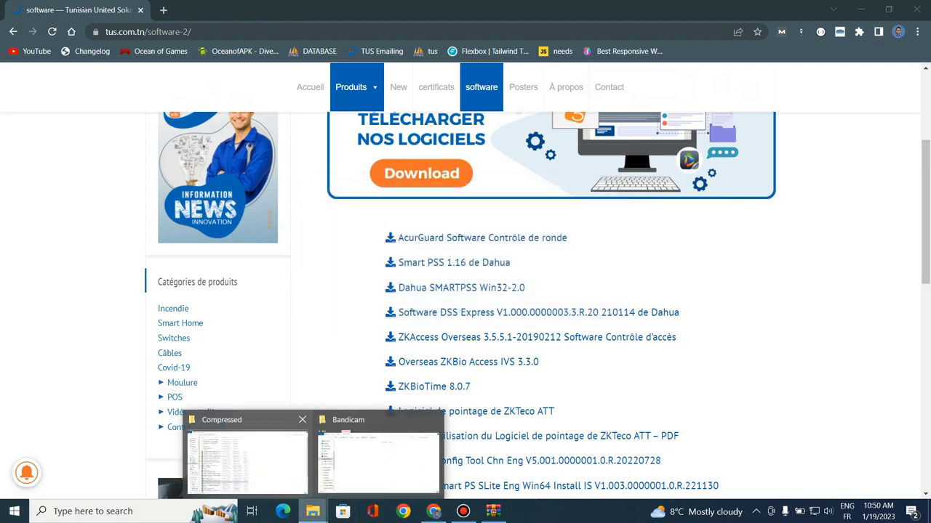
click(240, 455)
Open the ZKBio Access IVS archive in WinRAR, run the installer and dismiss the licence reminder
click(188, 406)
key(Return)
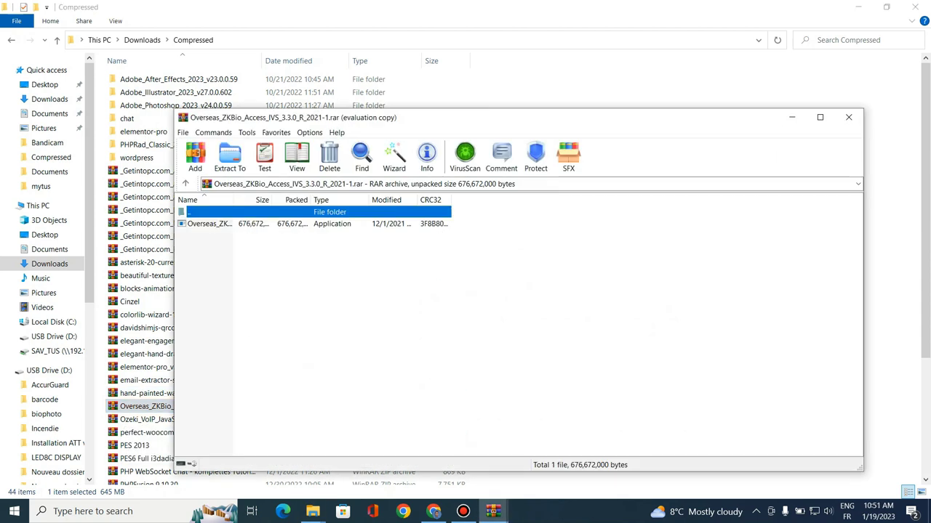
key(Down)
key(Return)
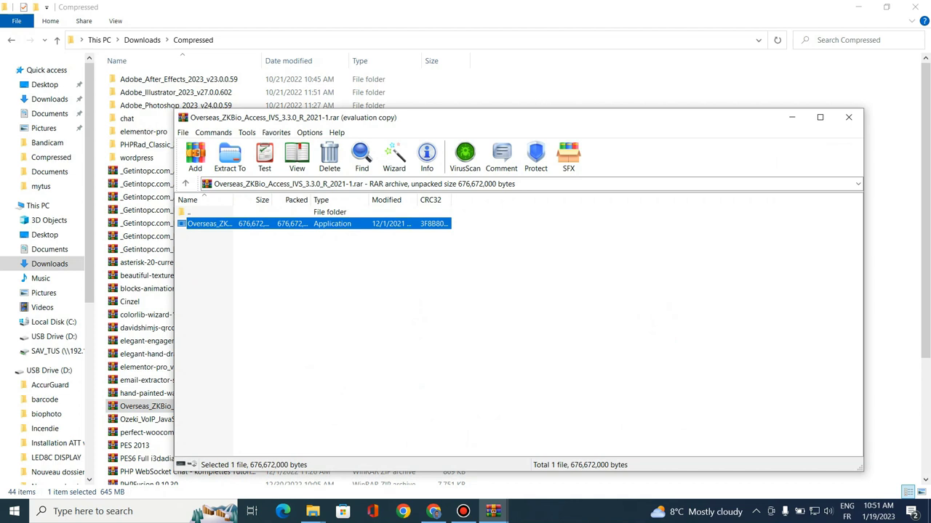
key(Tab)
key(Tab)
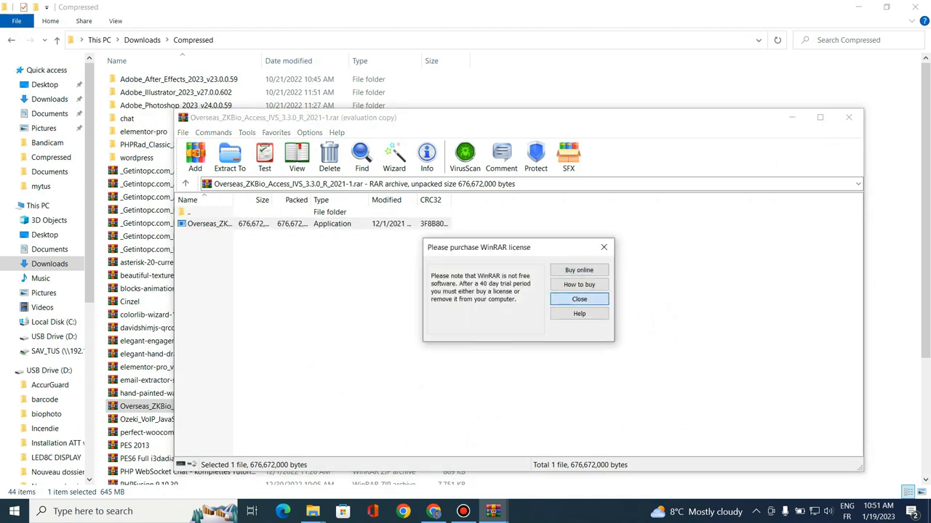
key(Return)
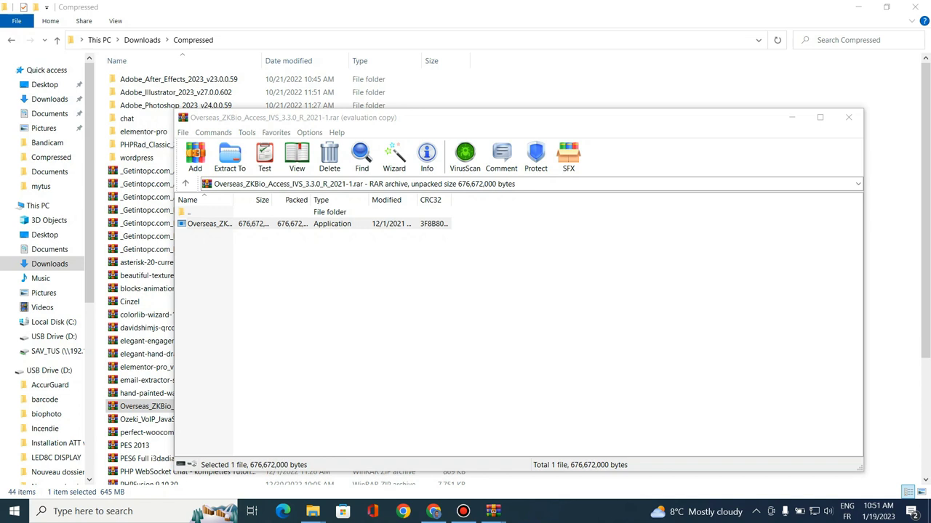
Choose Français as the setup language and let the environment test run
key(alt+Down)
key(Down)
key(Down)
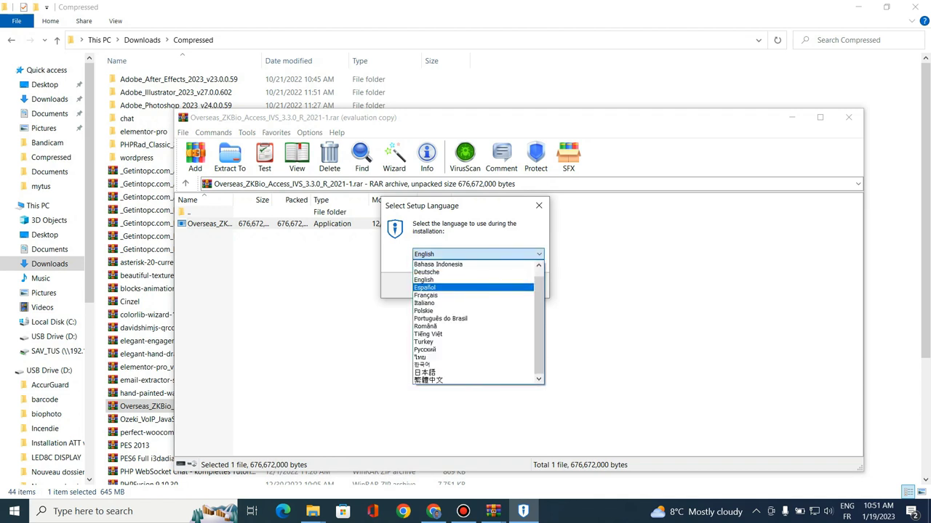
key(Return)
key(Return)
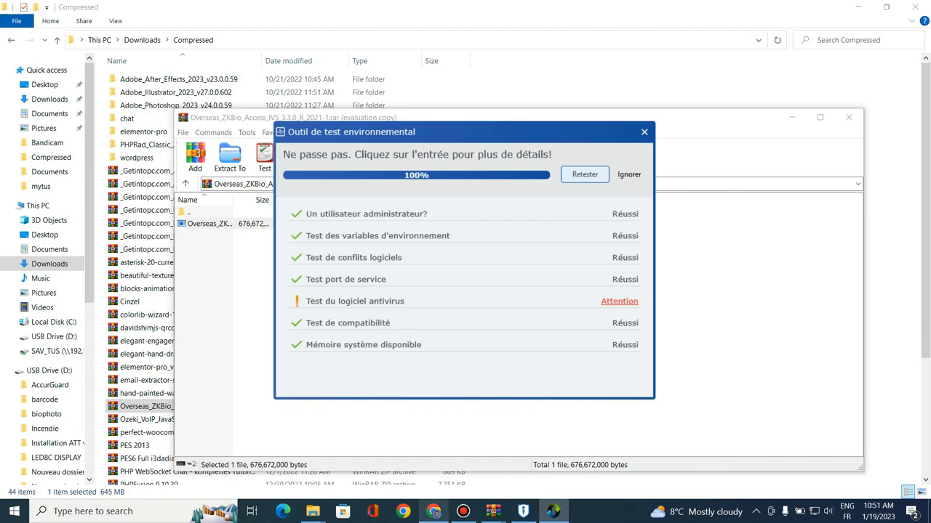
click(433, 511)
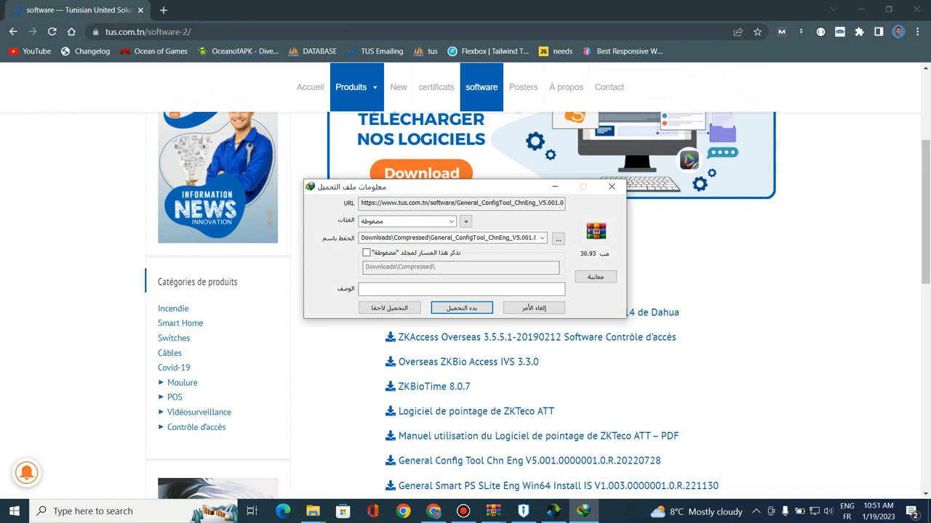
Dismiss the download manager dialogs and search the web for 'zkabioacces ivs' in a new tab
key(Escape)
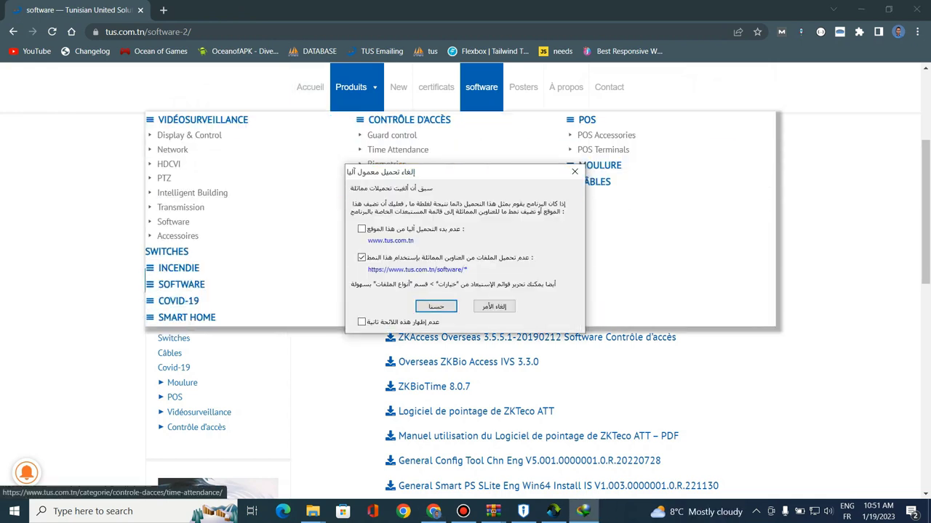
click(575, 172)
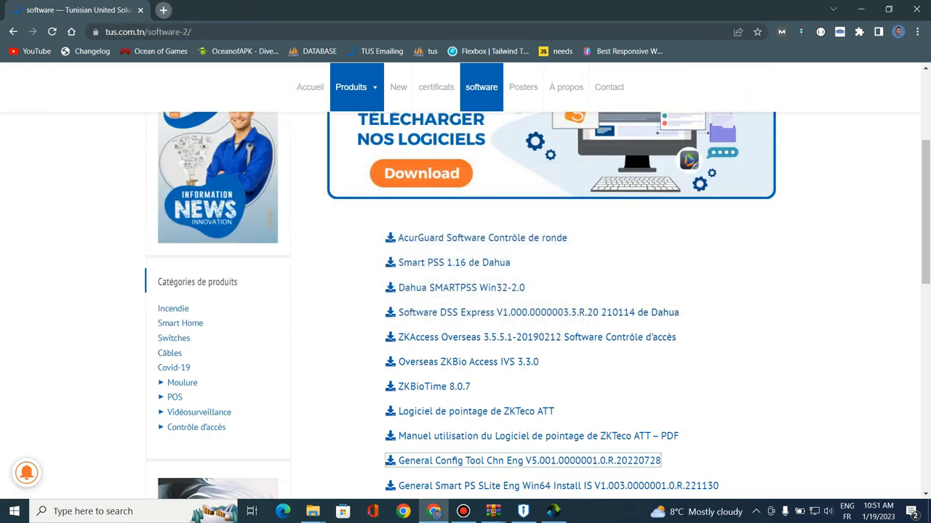
key(ctrl+t)
text(zka)
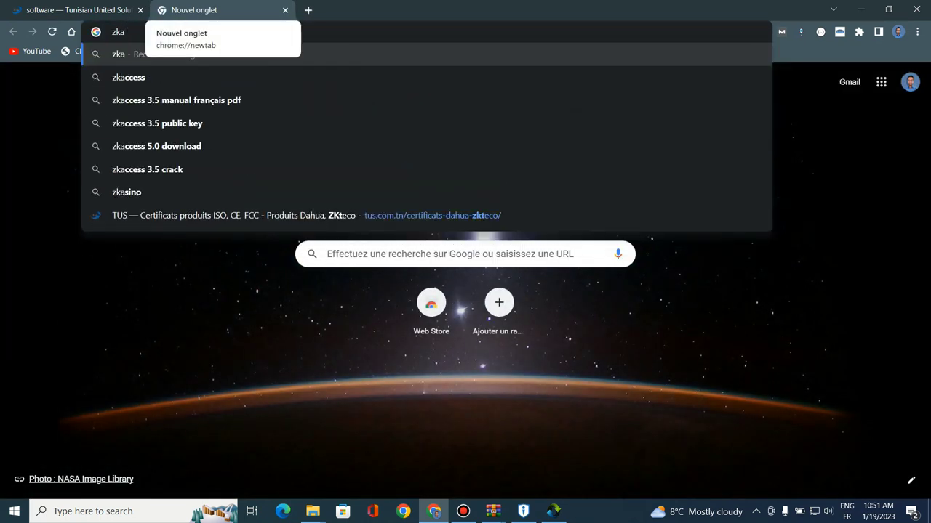
text(bioac)
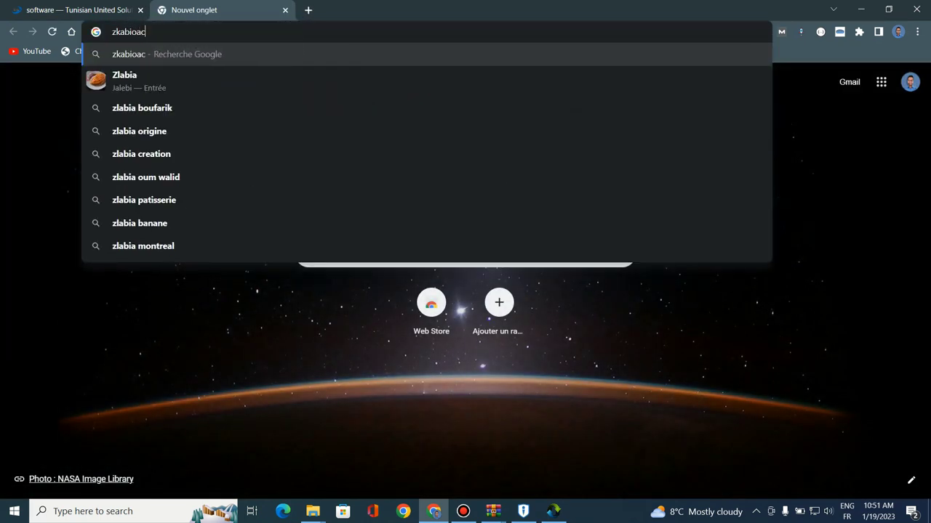
text(ces ivs)
key(Return)
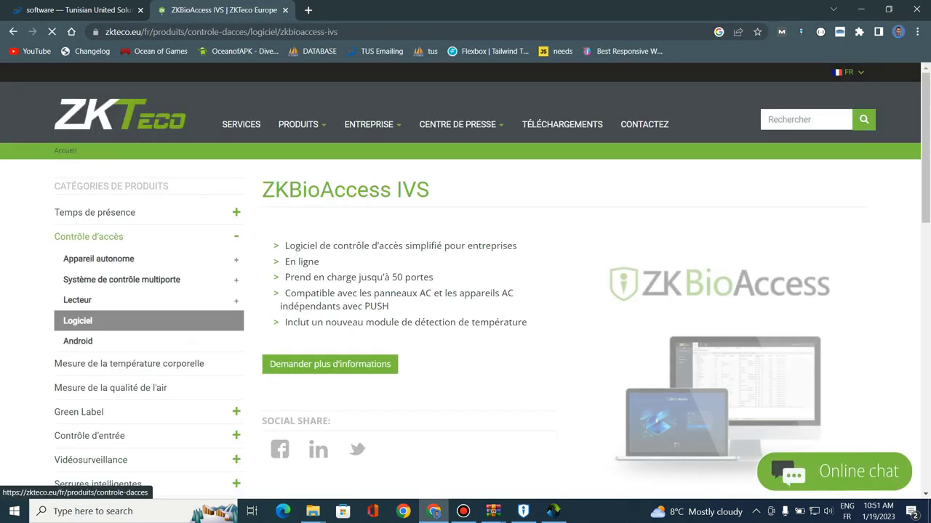
Open the ZKTeco page's Specification and highlight the 4GB or above memory requirement
scroll(78, 232, down, 1)
scroll(77, 232, down, 5)
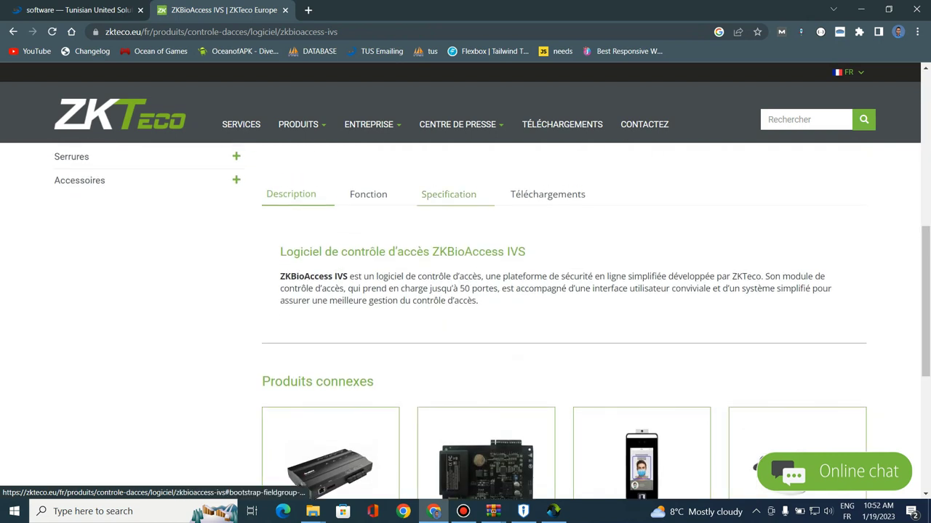
click(449, 194)
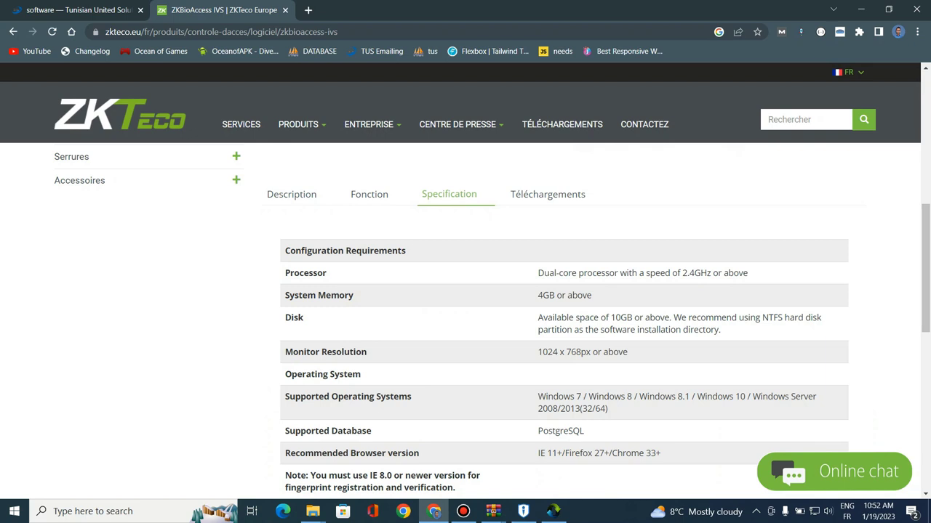
double_click(547, 272)
drag(538, 296, 591, 295)
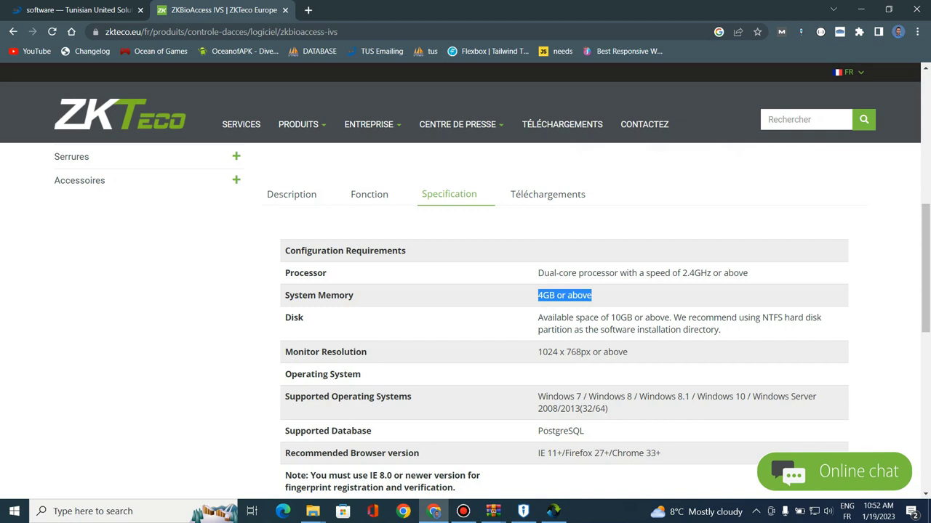
scroll(493, 321, down, 2)
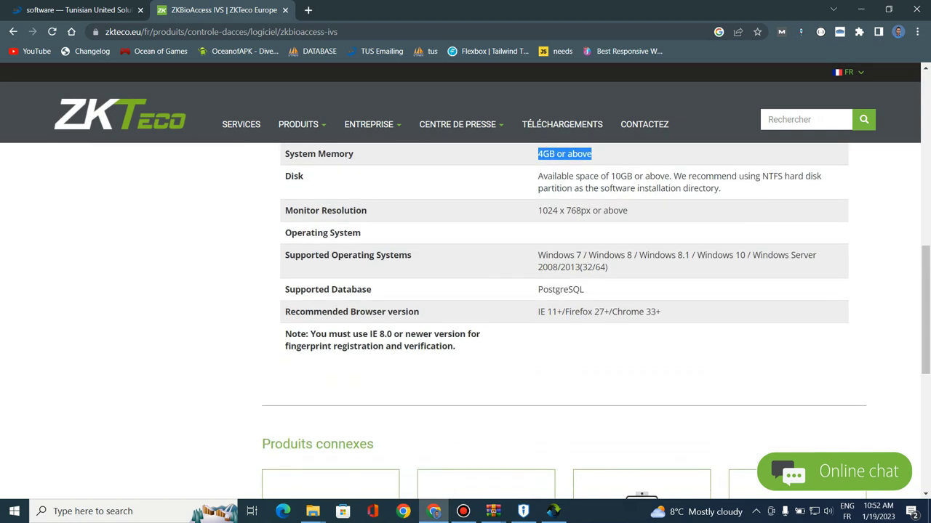
scroll(492, 320, up, 2)
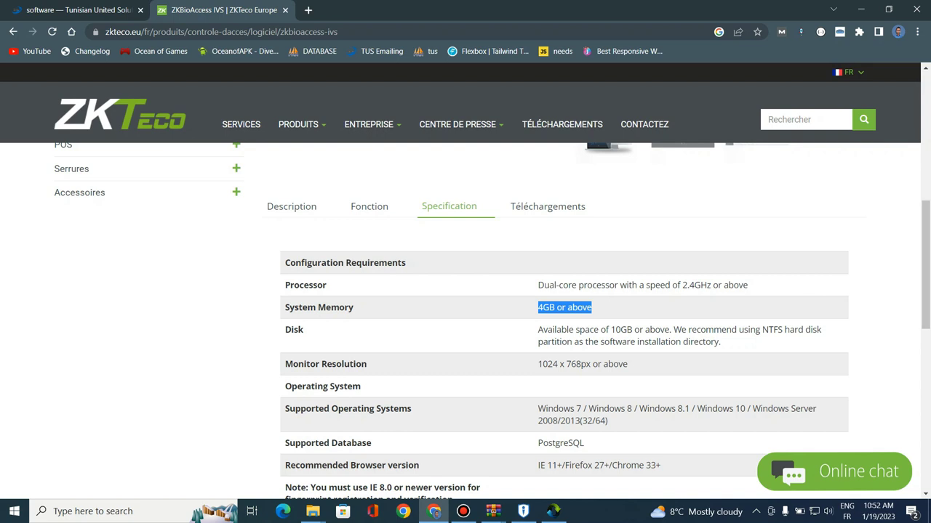
scroll(493, 322, down, 1)
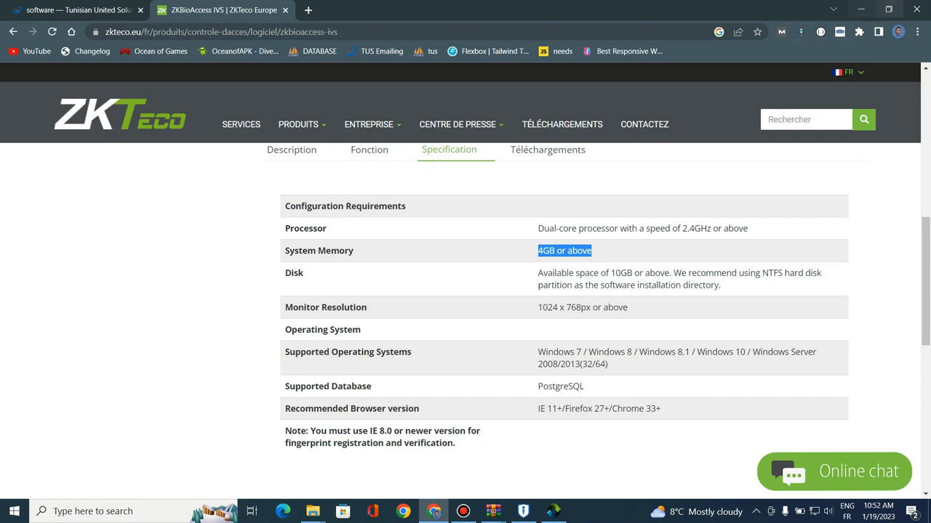
click(861, 10)
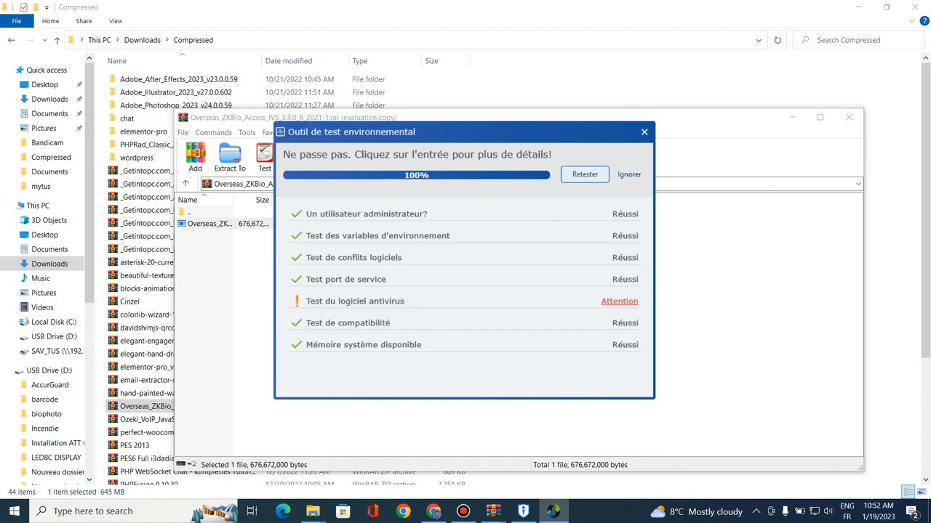
Skip the environment check, pass the welcome page and accept the licence agreement
click(629, 175)
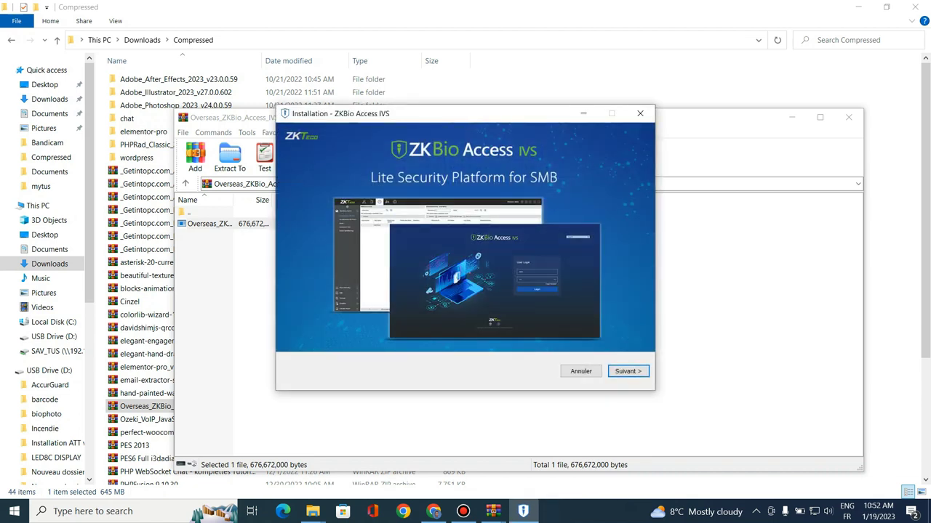
click(629, 371)
click(304, 366)
click(627, 371)
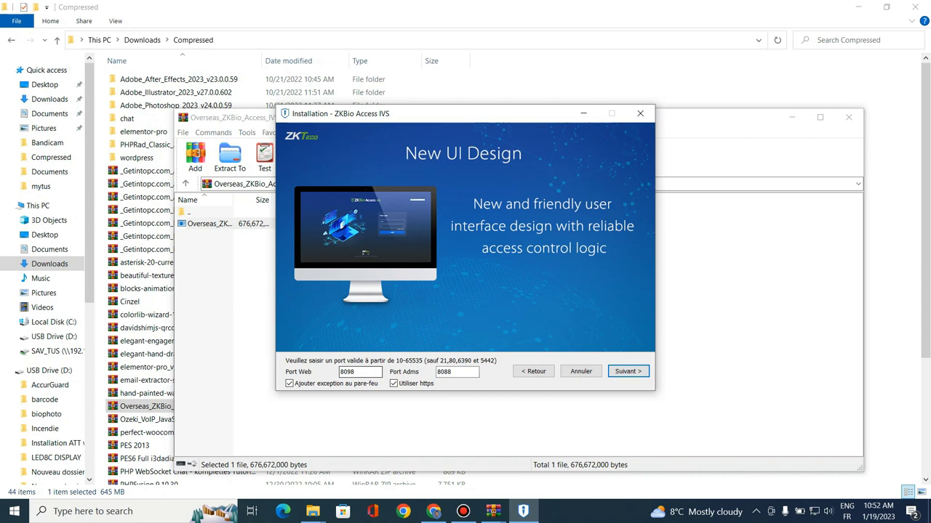
Review and keep Port Web 8098 and Port Adms 8088
key(shift+Left)
key(shift+Left)
key(shift+Left)
key(shift+Left)
key(Tab)
key(shift+Left)
key(shift+Left)
key(shift+Left)
key(shift+Left)
key(Right)
double_click(448, 372)
click(627, 371)
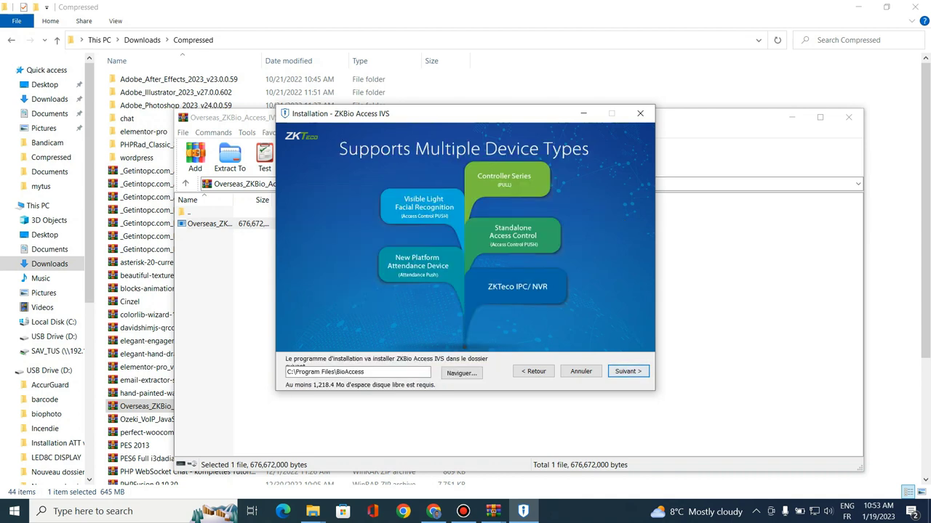
Confirm installing into the existing C:\Program Files\BioAccess folder and open the database pairing settings
drag(365, 372, 314, 373)
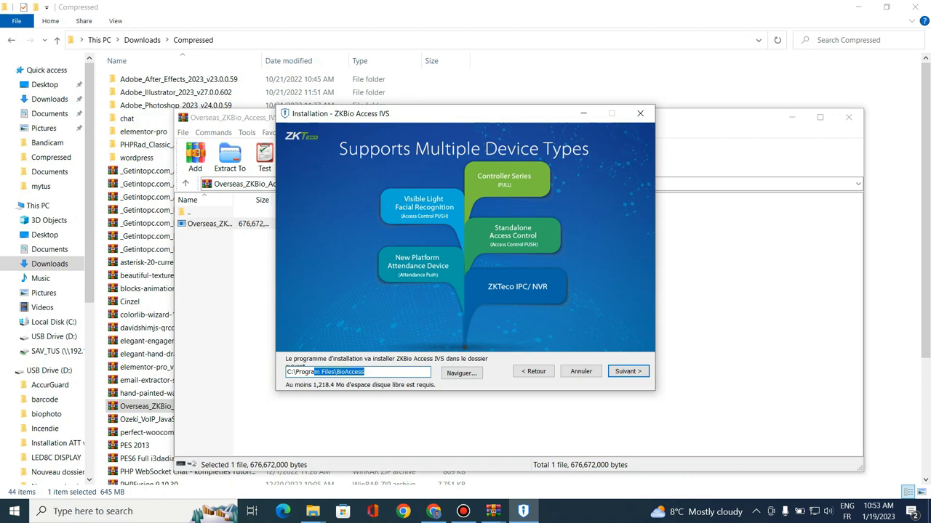
click(627, 371)
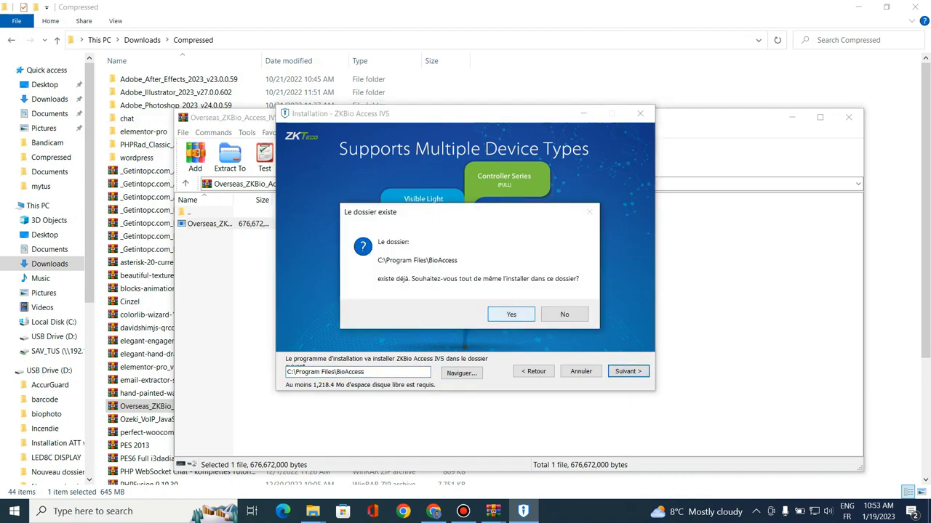
key(Return)
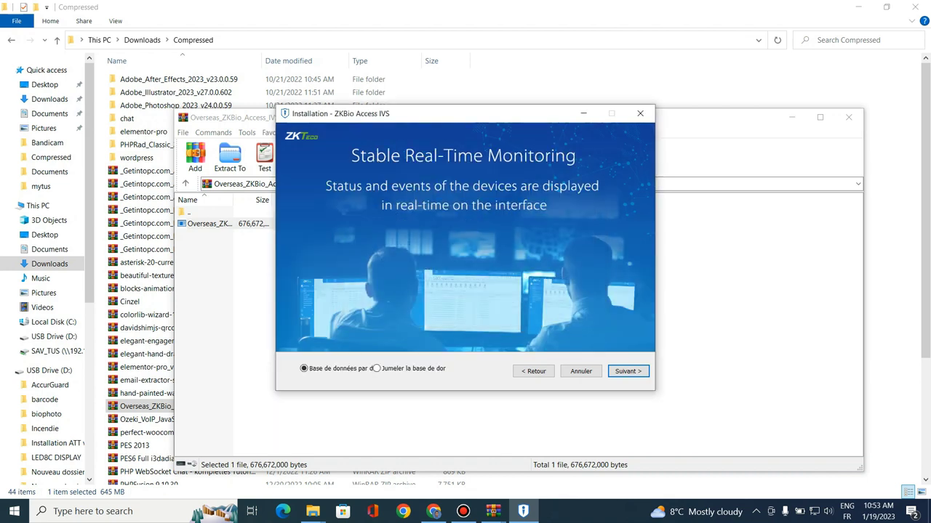
click(377, 369)
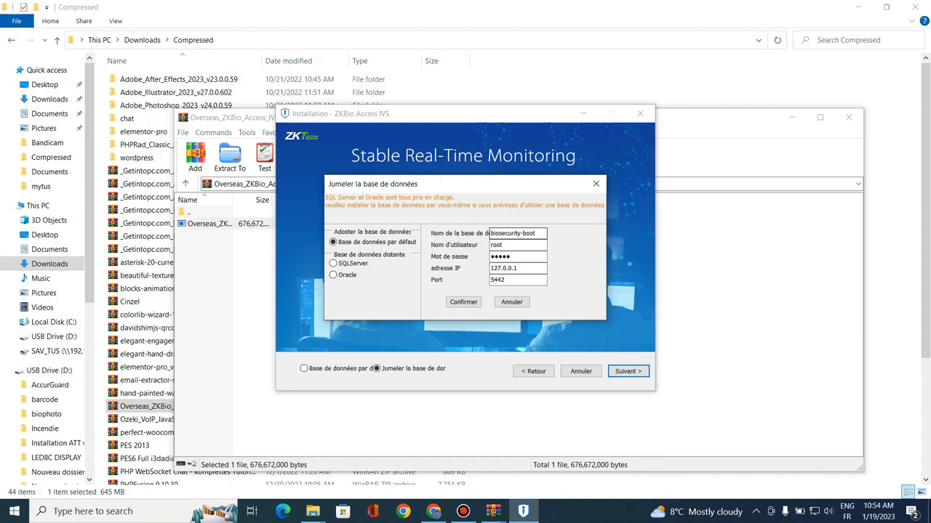
Dismiss the database security notice and close the pairing dialog, leaving 127.0.0.1 unchanged
click(518, 268)
double_click(516, 269)
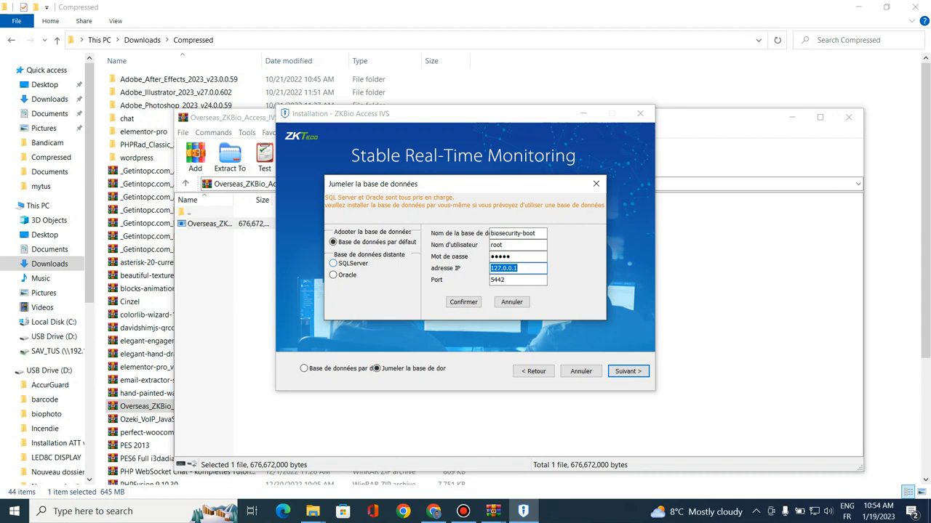
key(Return)
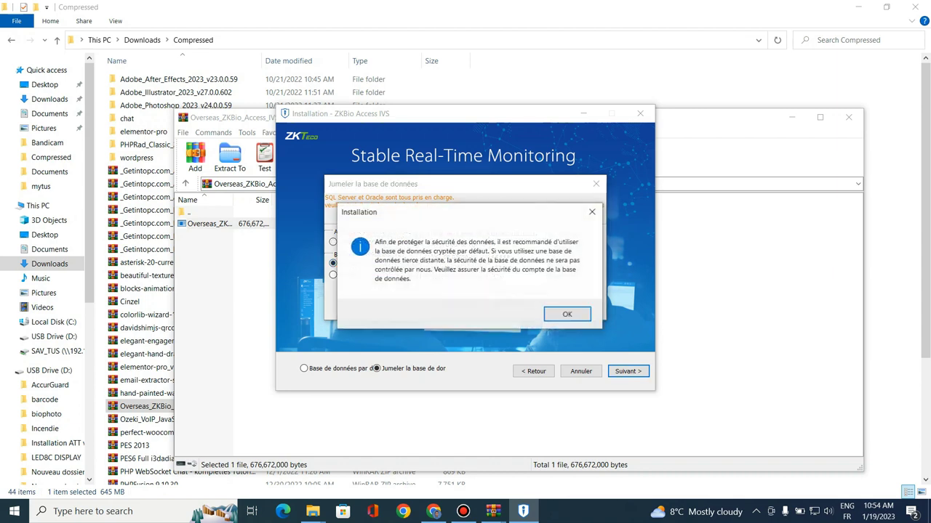
key(Return)
click(592, 212)
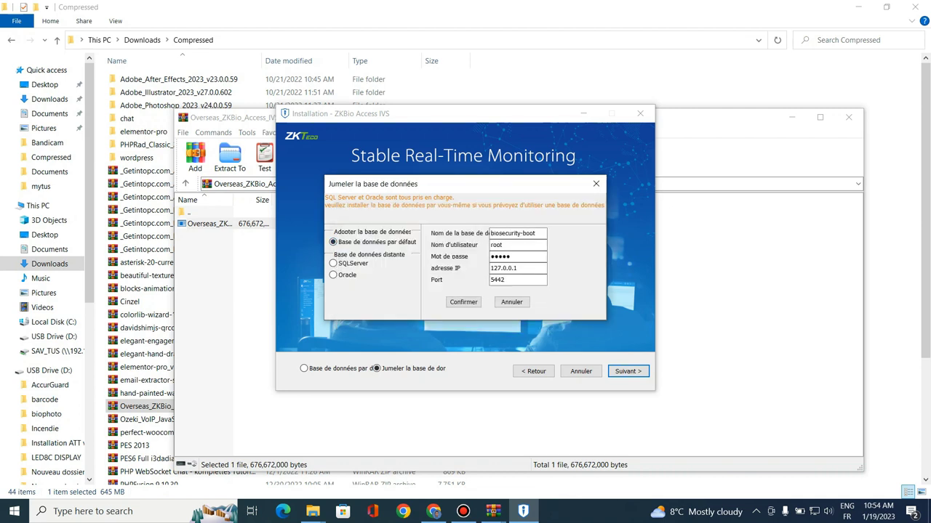
click(596, 183)
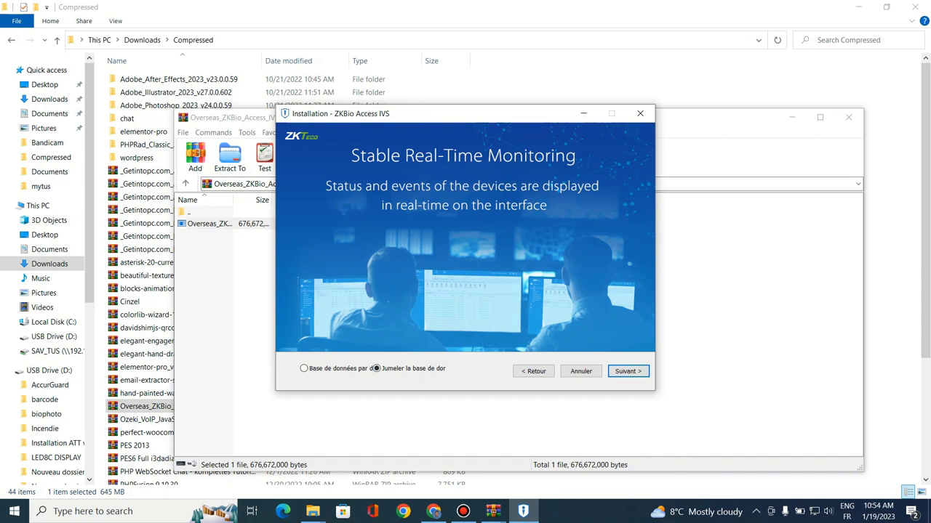
click(304, 369)
Keep the C:\SecurityDBBack backup path and run the installation through to the Successful! page
click(628, 371)
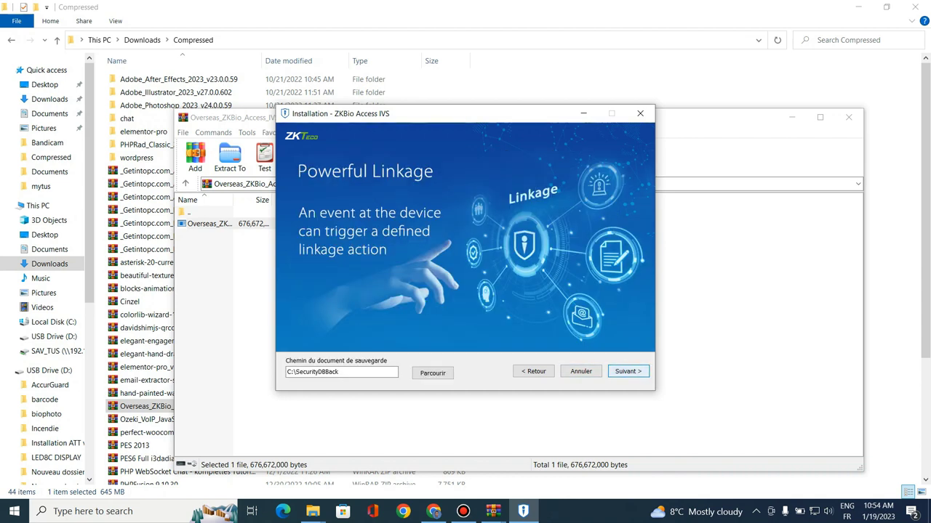
drag(343, 371, 285, 372)
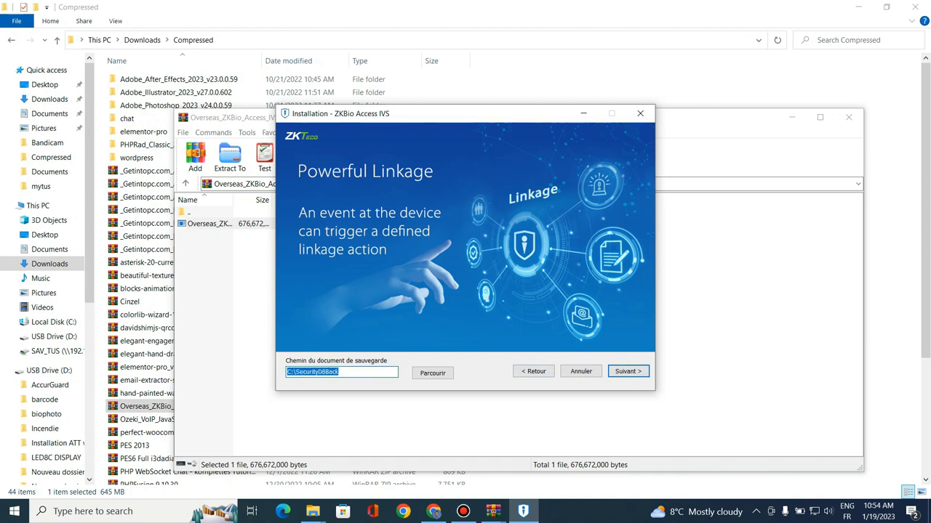
click(339, 371)
click(628, 371)
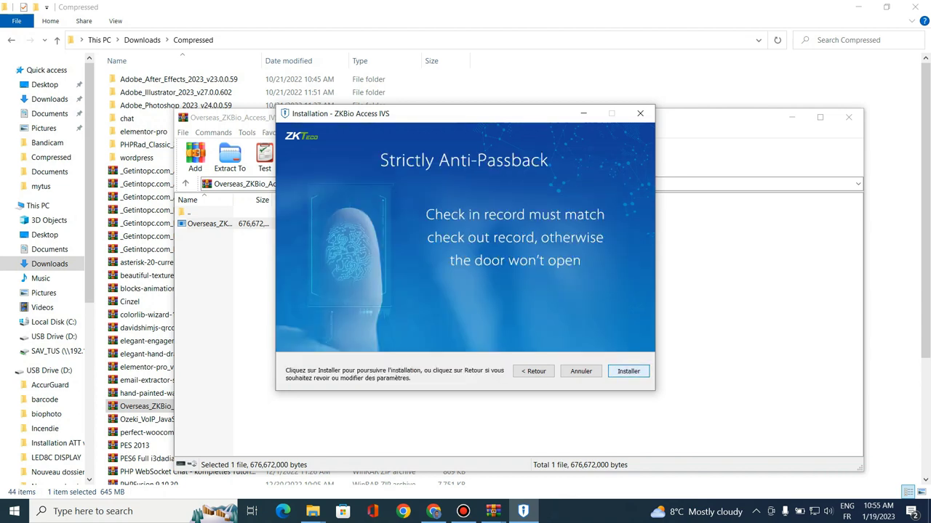
click(628, 372)
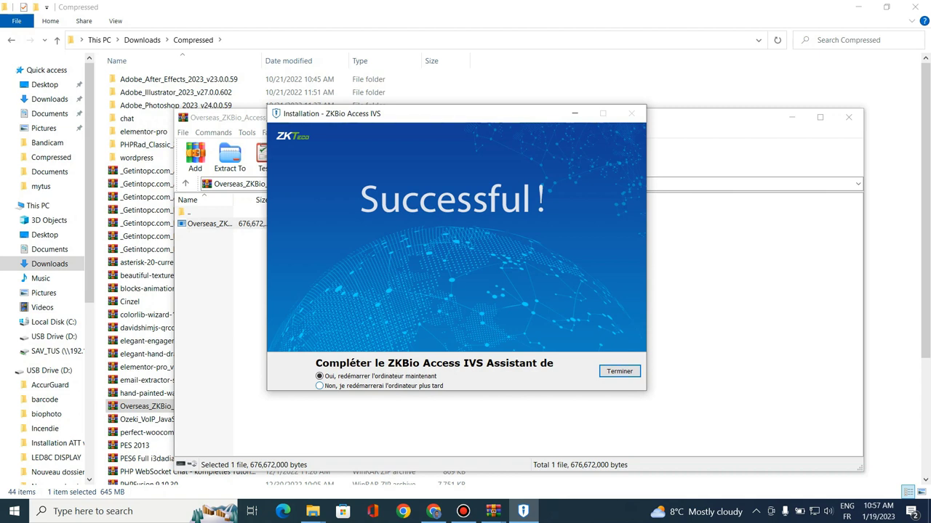
Finish setup choosing to restart later, then close WinRAR and minimize Explorer
click(319, 386)
key(Return)
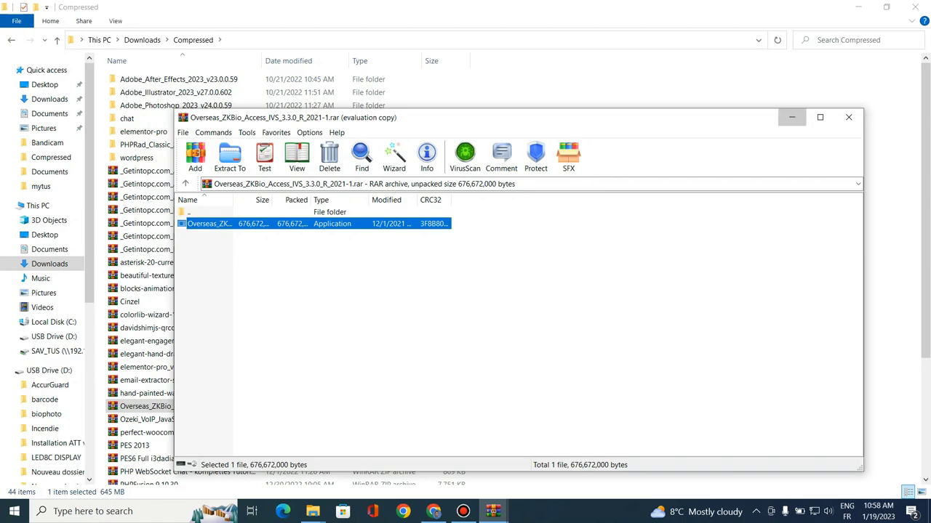
click(848, 118)
click(858, 6)
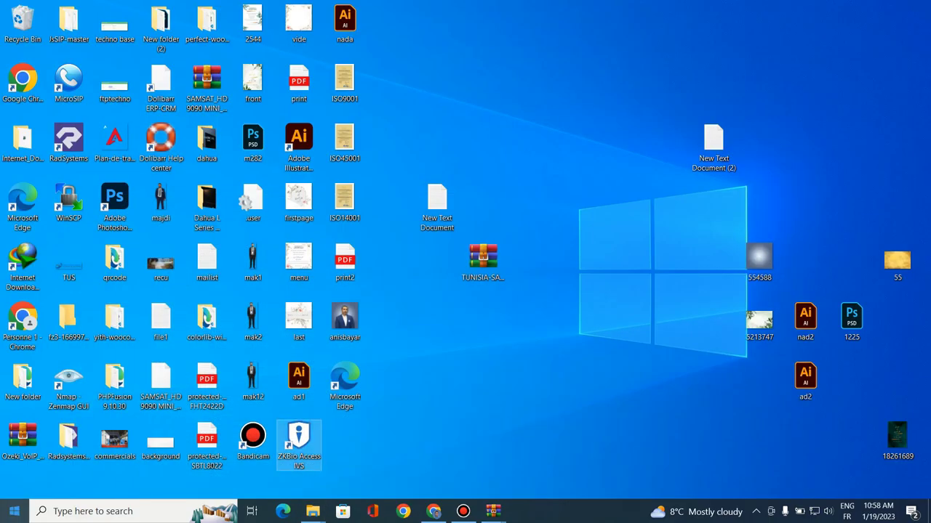
Launch 'Contrôleur de services' from the ZKBio Access IVS folder in the Start menu
click(15, 512)
scroll(46, 315, down, 10)
scroll(46, 315, down, 15)
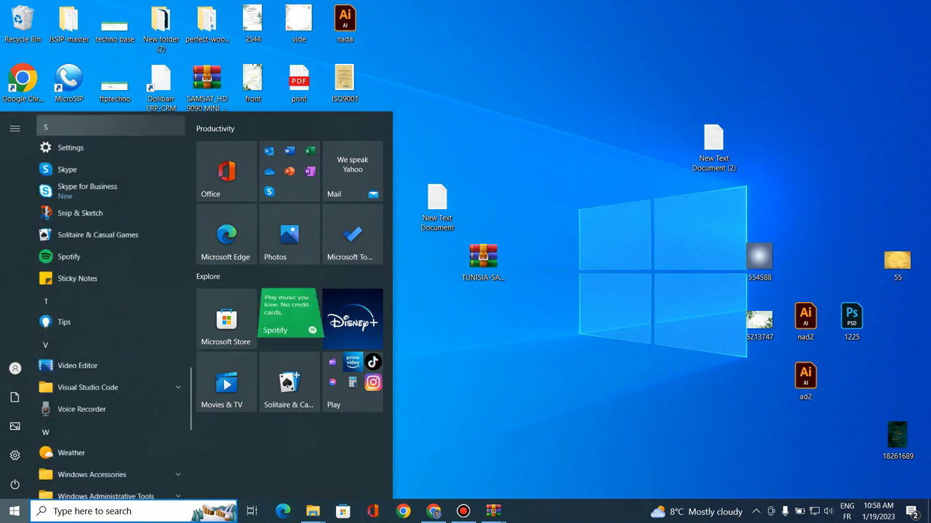
click(109, 412)
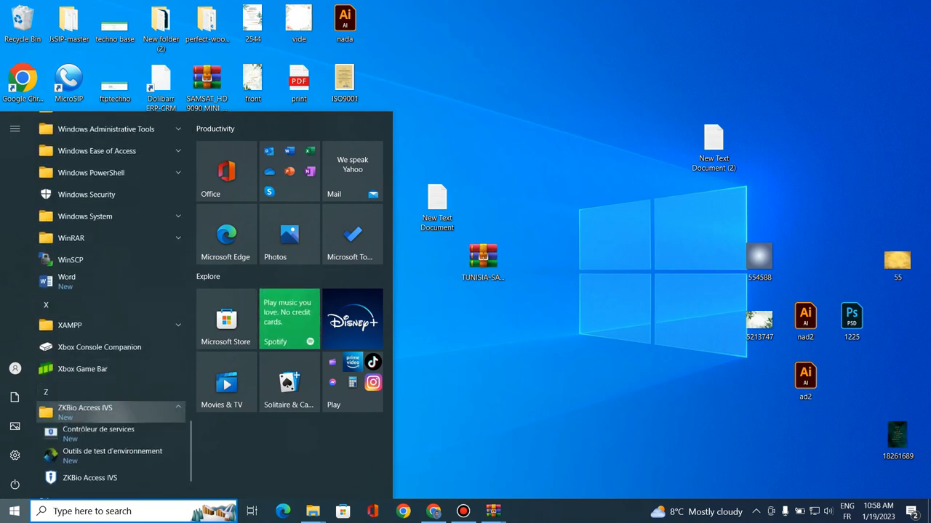
click(98, 432)
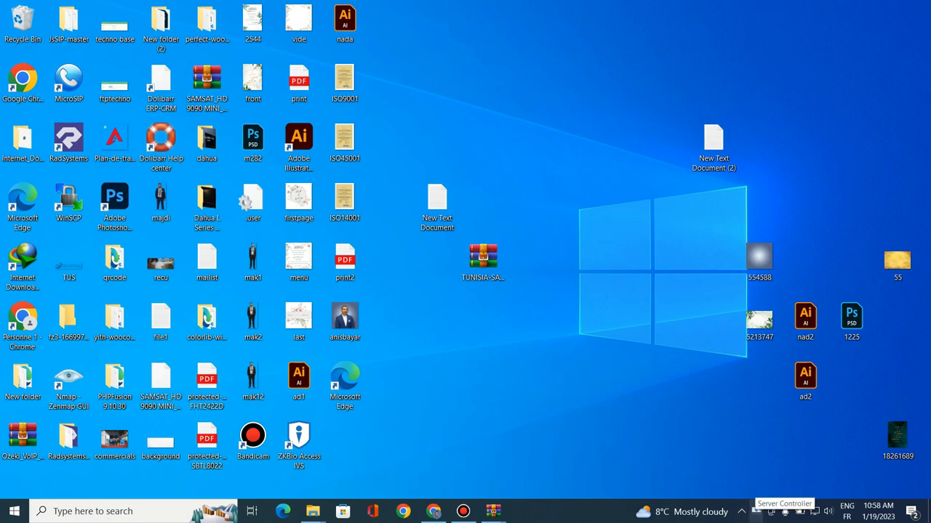
right_click(757, 511)
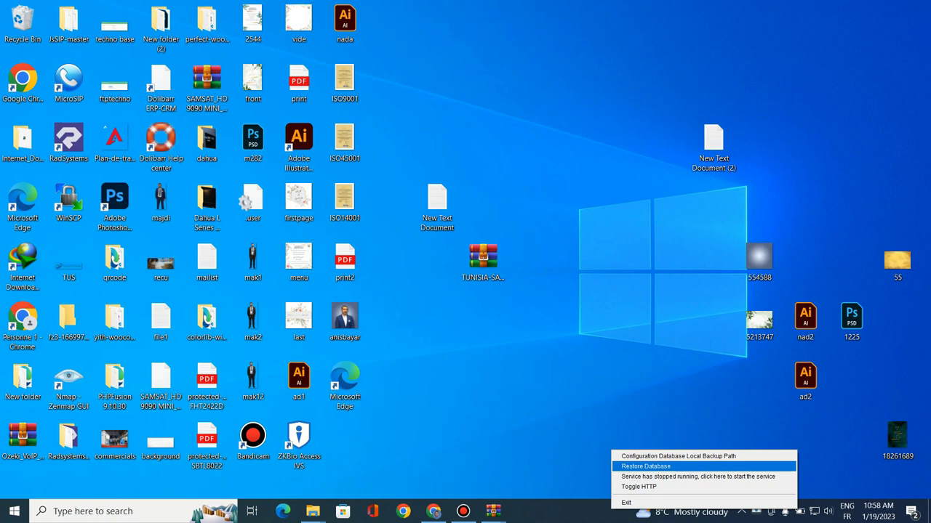
key(Escape)
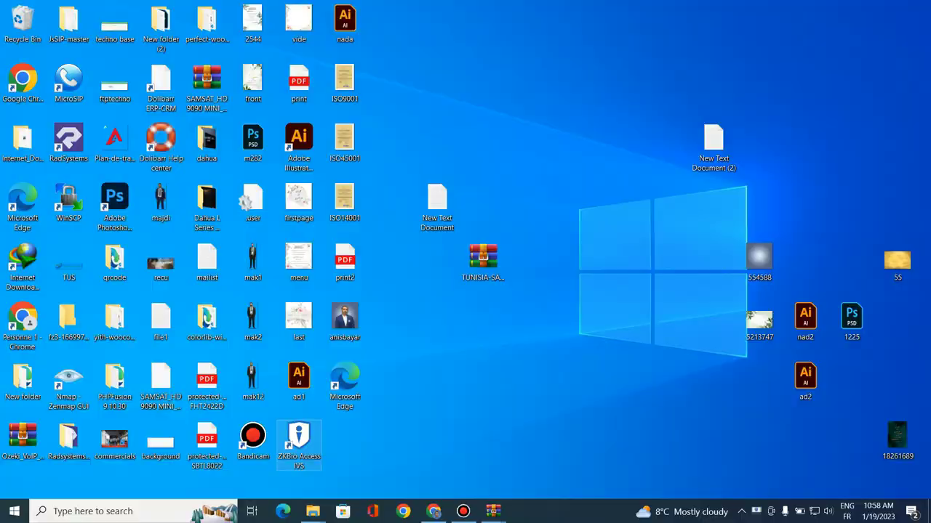
Try the ZKBio Access IVS shortcut, which fails at localhost:8098, then open Network & Internet settings
double_click(299, 440)
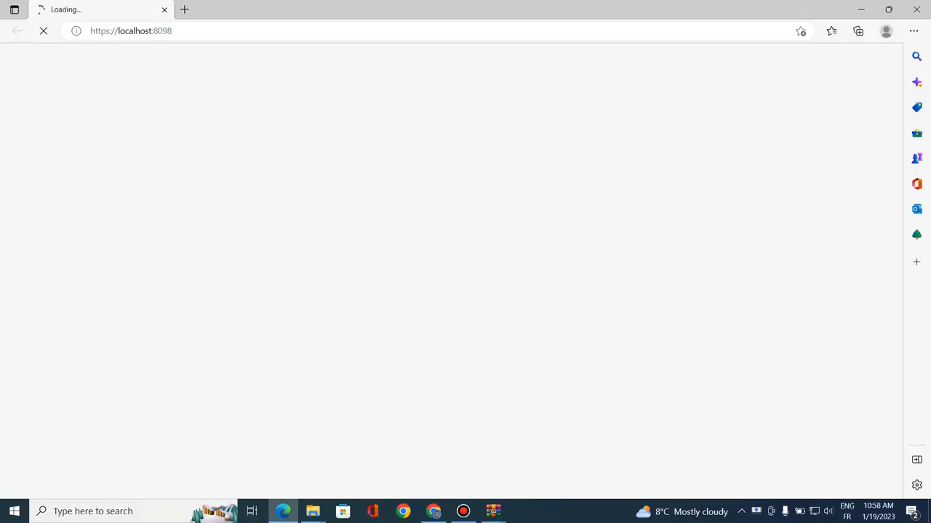
drag(172, 31, 93, 31)
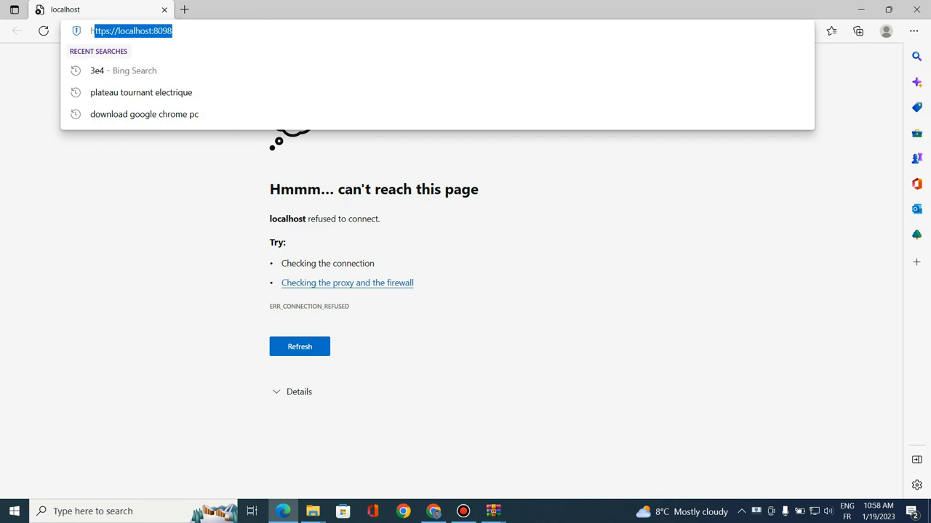
right_click(814, 511)
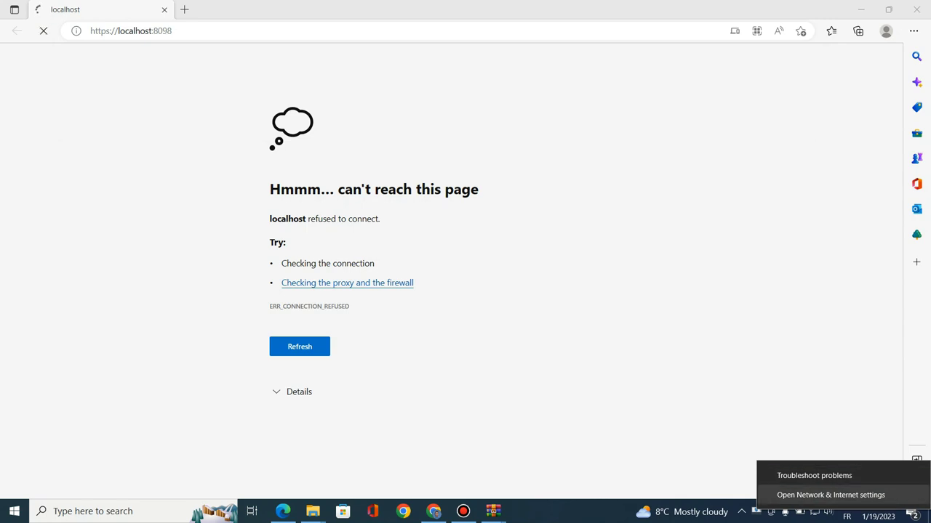
click(830, 495)
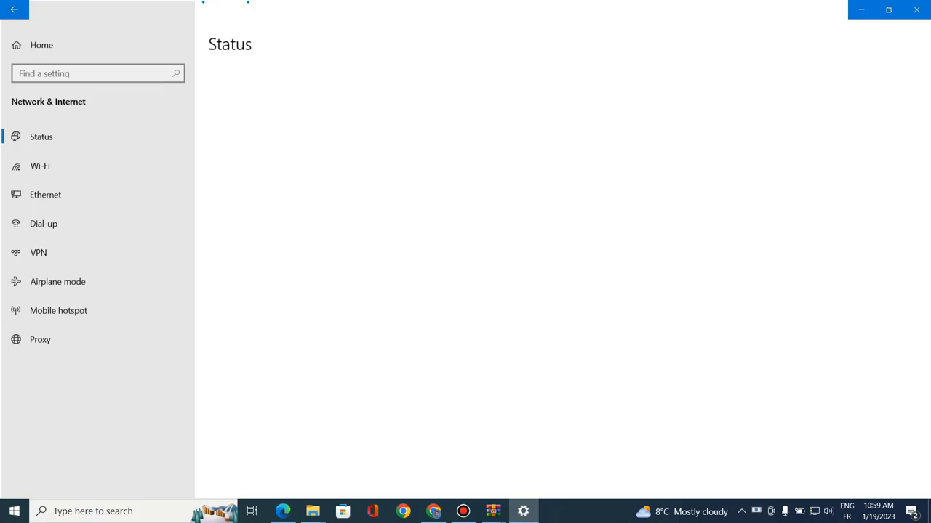
Open the Ethernet adapter's status details from Network Connections
click(43, 194)
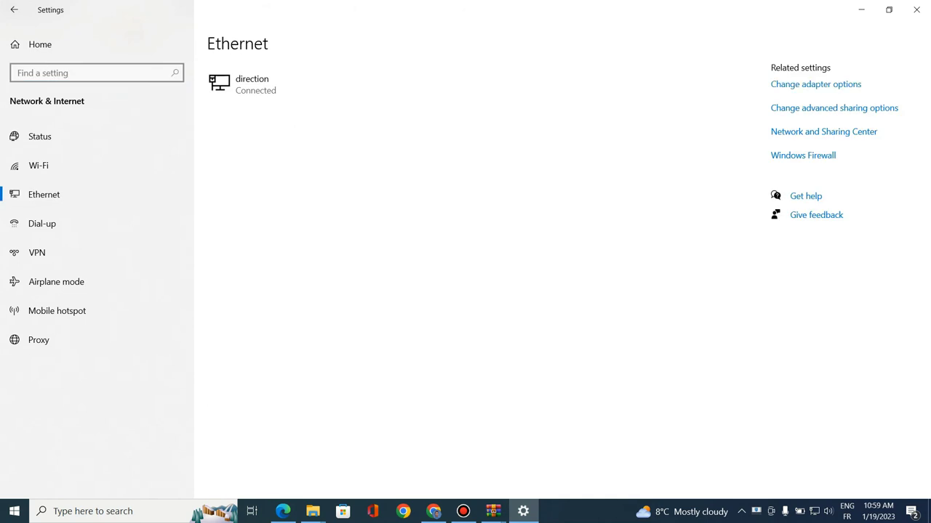
click(816, 83)
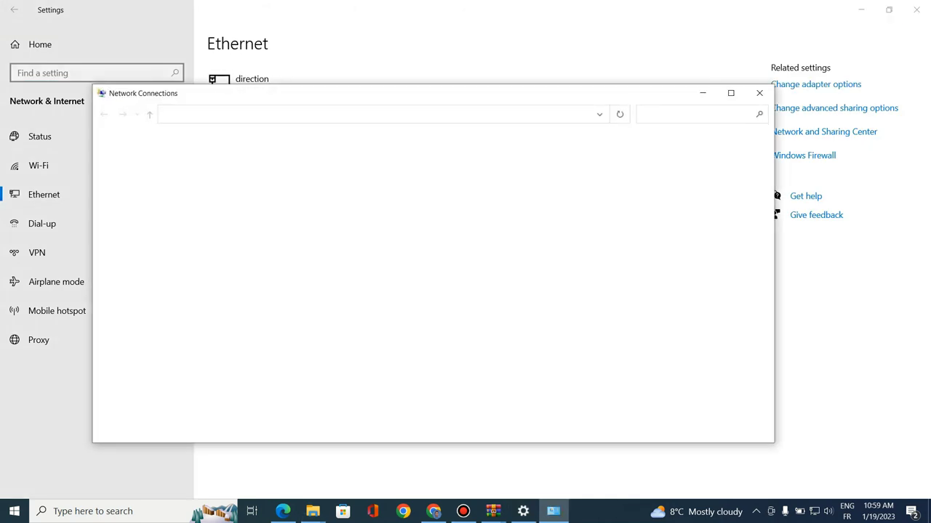
click(331, 166)
right_click(309, 170)
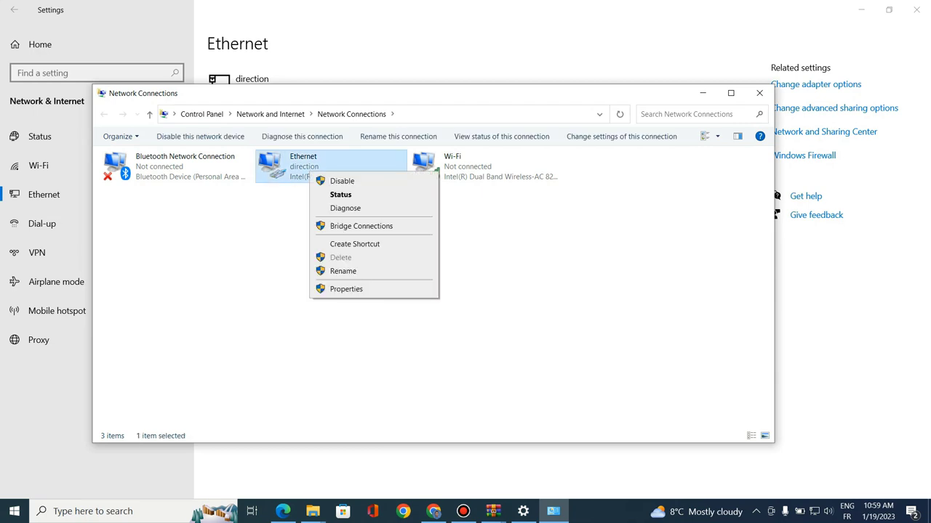
click(341, 195)
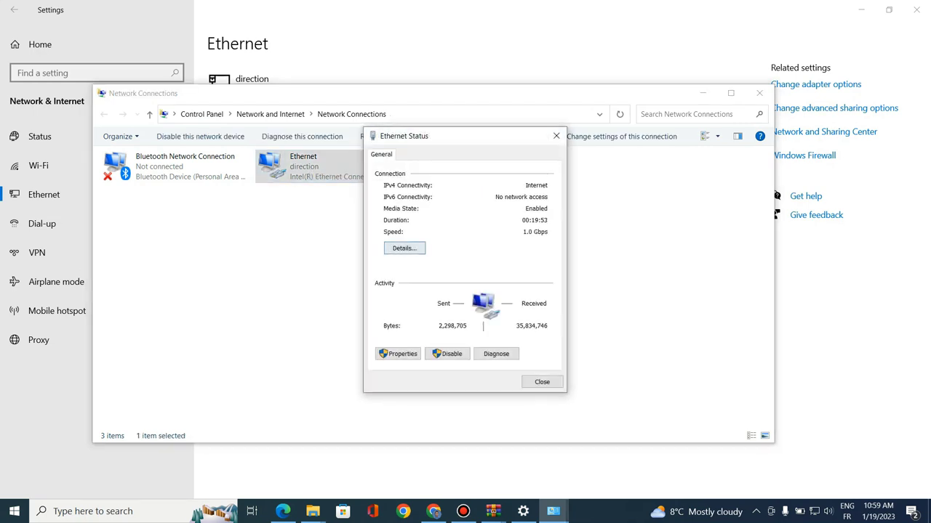
click(405, 248)
Note the IPv4 address 192.168.1.60, close both status windows and minimize Network Connections
click(398, 236)
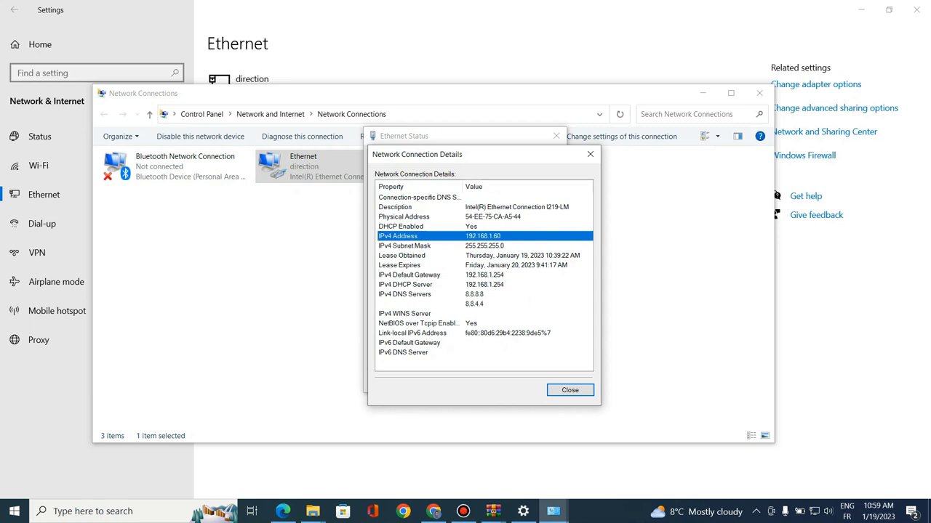
click(590, 154)
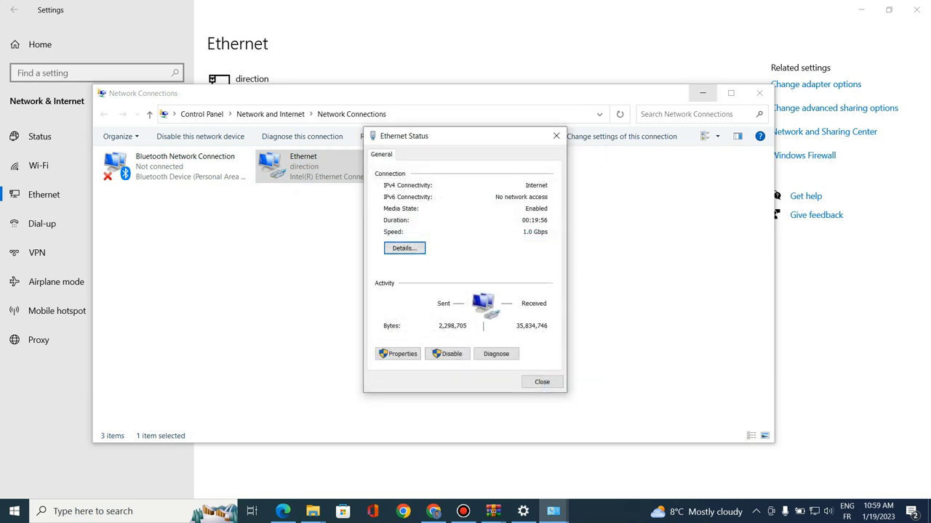
click(557, 136)
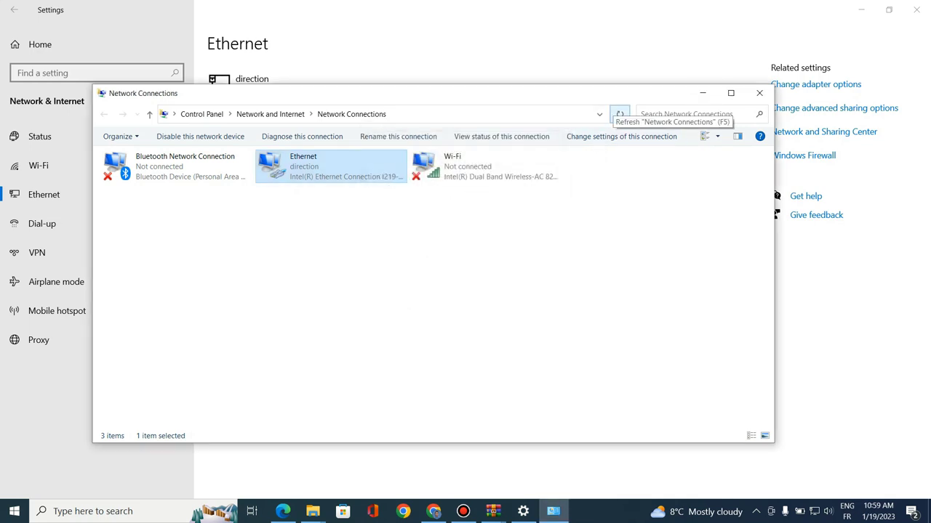
click(703, 93)
click(283, 511)
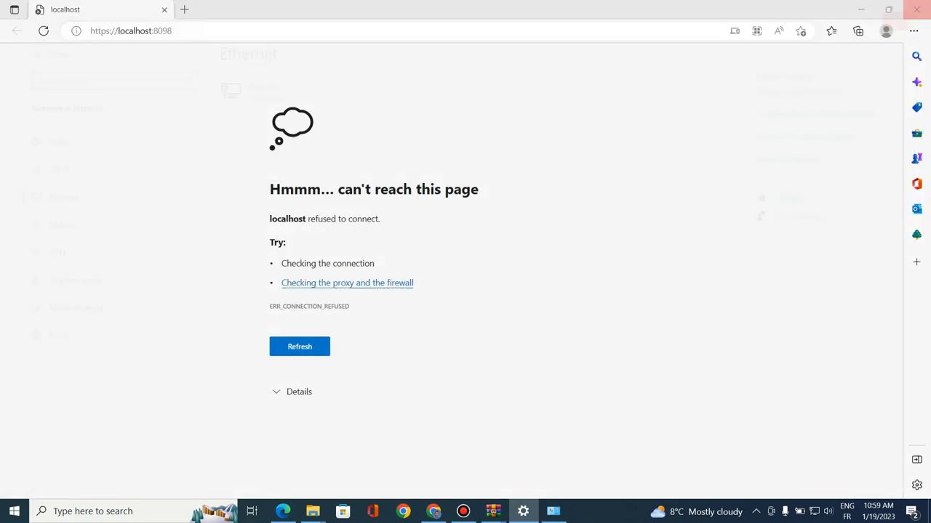
Reload localhost:8098 and open a new tab at 192.168.1.60:8098
click(92, 31)
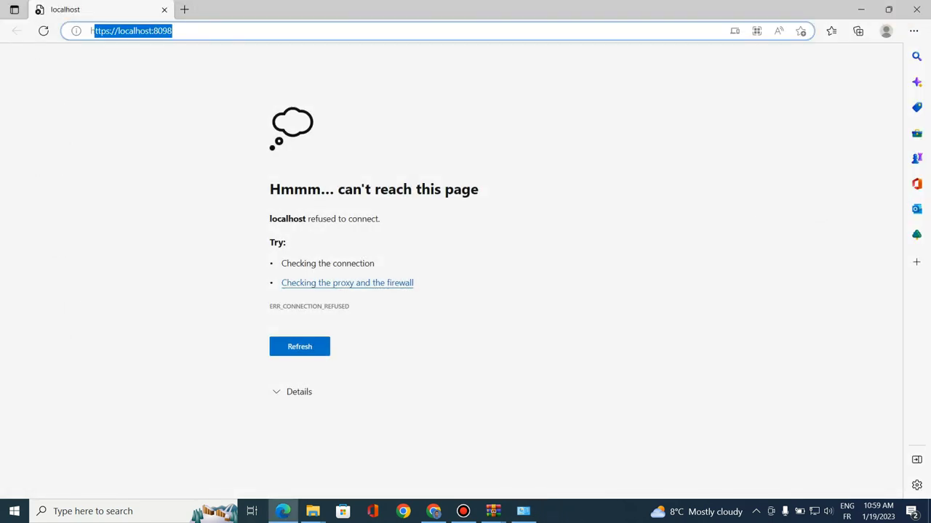
click(44, 30)
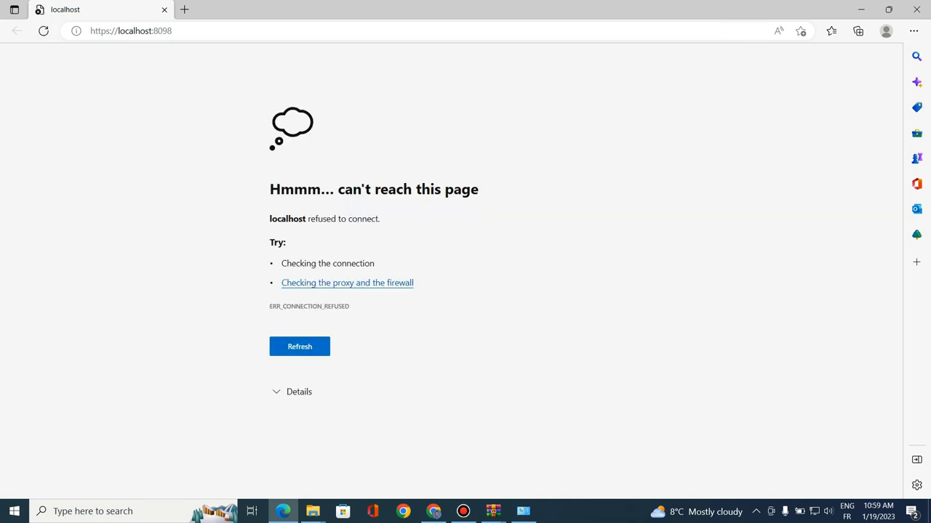
click(184, 10)
text(19)
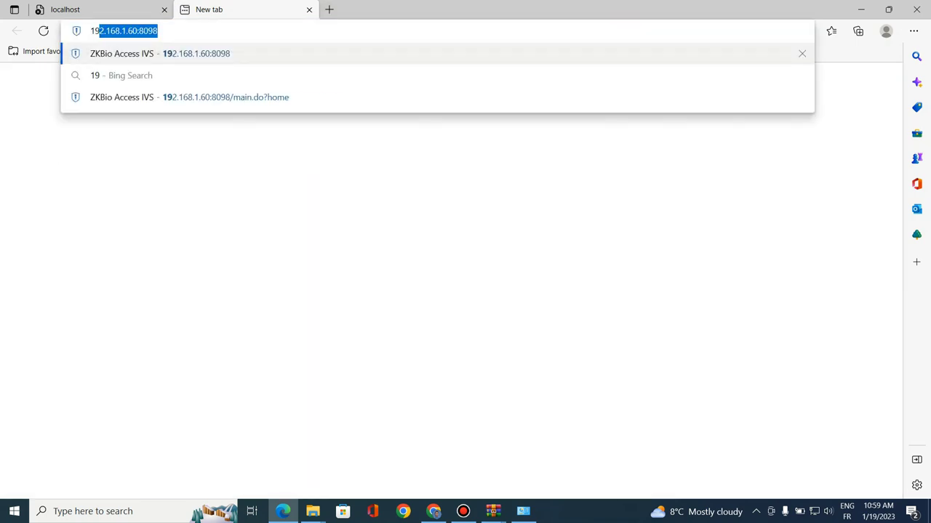
text(2.168)
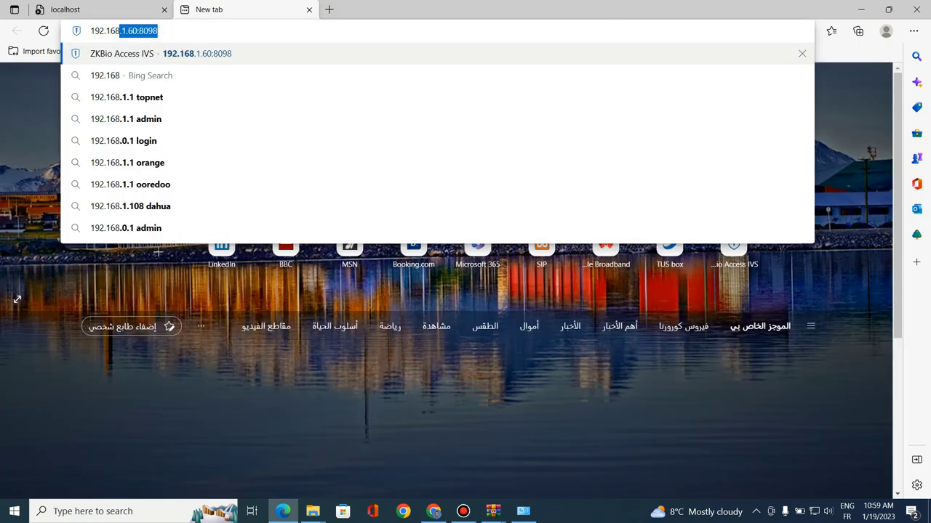
text(.1.60)
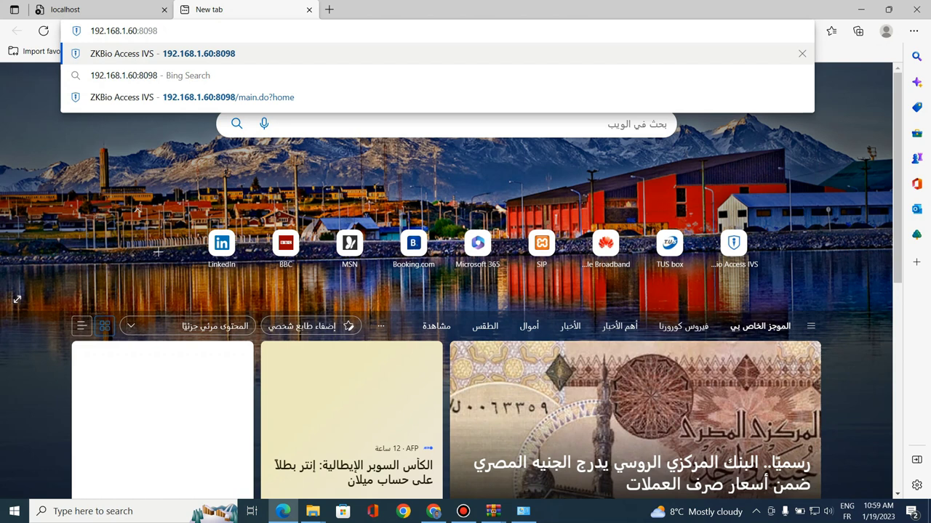
key(Return)
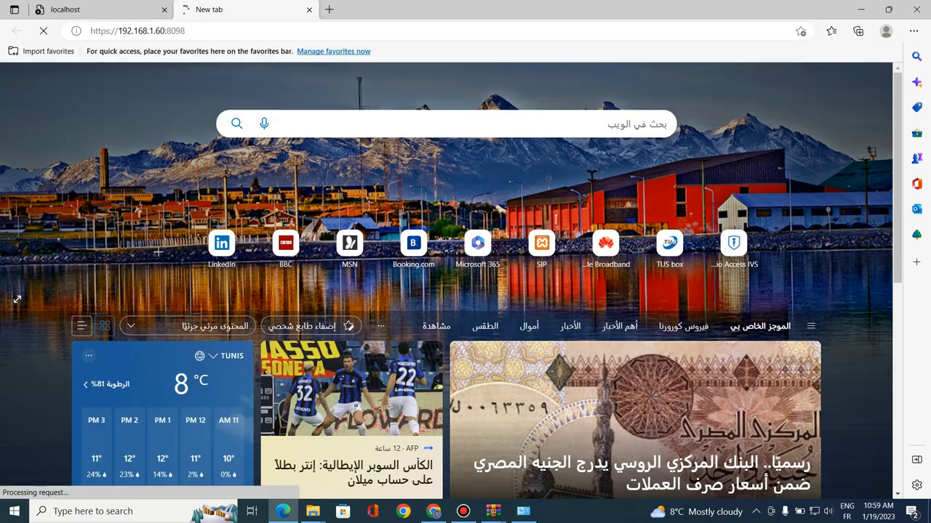
Reload the localhost:8098 tab three more times
key(ctrl+Tab)
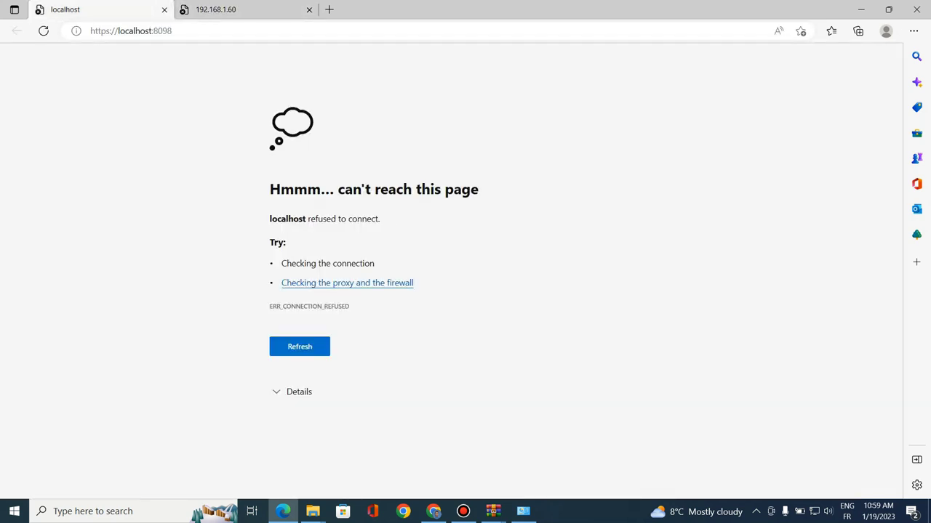
key(ctrl+Tab)
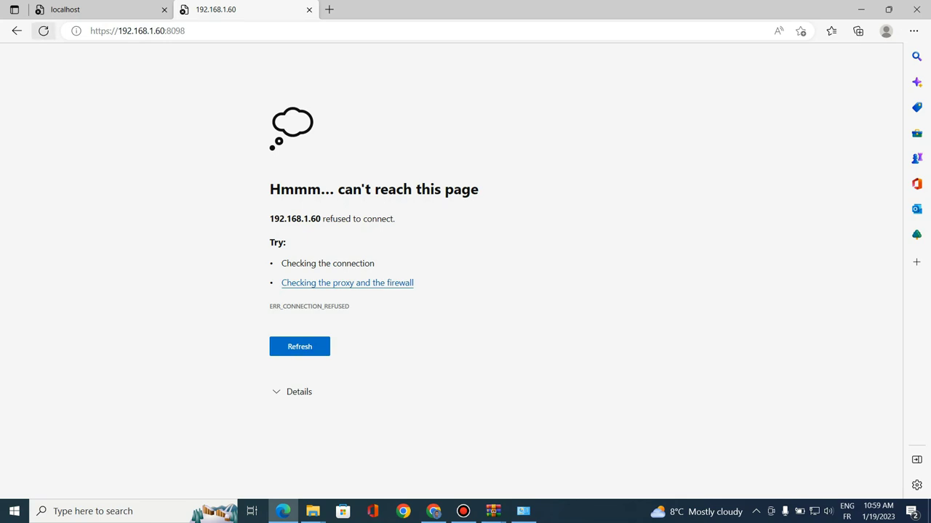
key(ctrl+Tab)
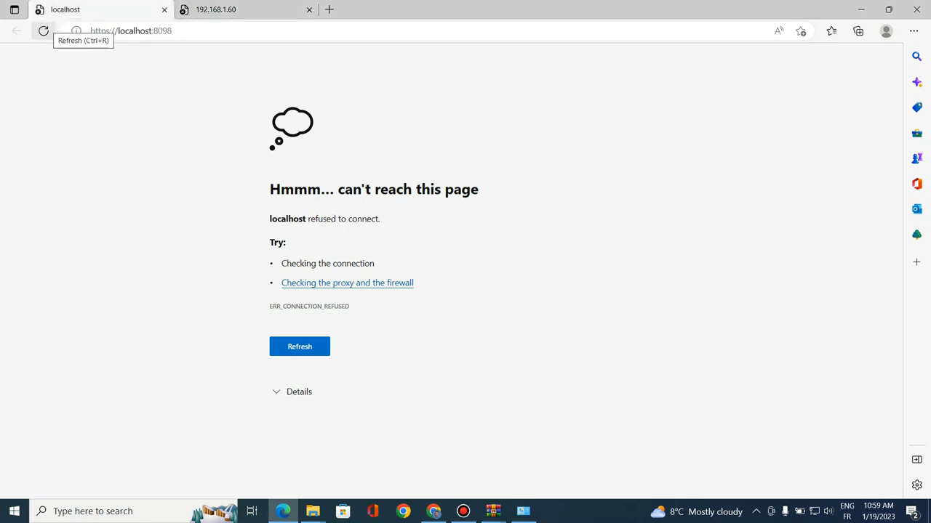
click(43, 30)
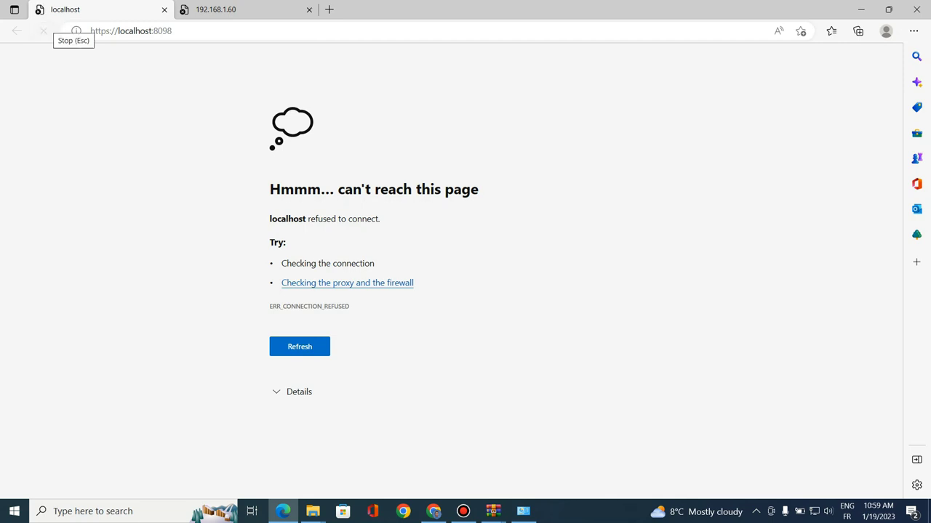
click(44, 30)
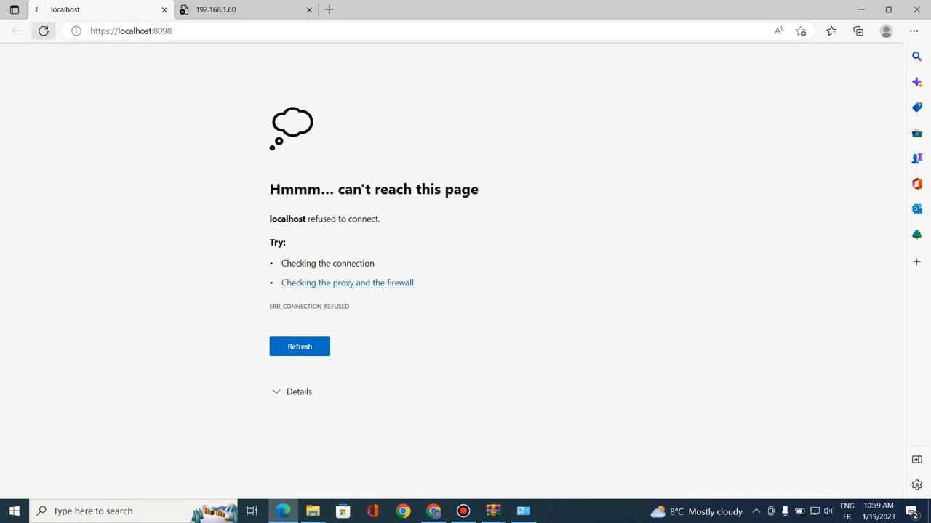
click(43, 31)
Alternate between the 192.168.1.60 and localhost tabs, reloading each
click(225, 9)
click(43, 31)
click(95, 10)
click(43, 30)
key(ctrl+Tab)
key(ctrl+Tab)
click(43, 30)
key(ctrl+Tab)
key(ctrl+Tab)
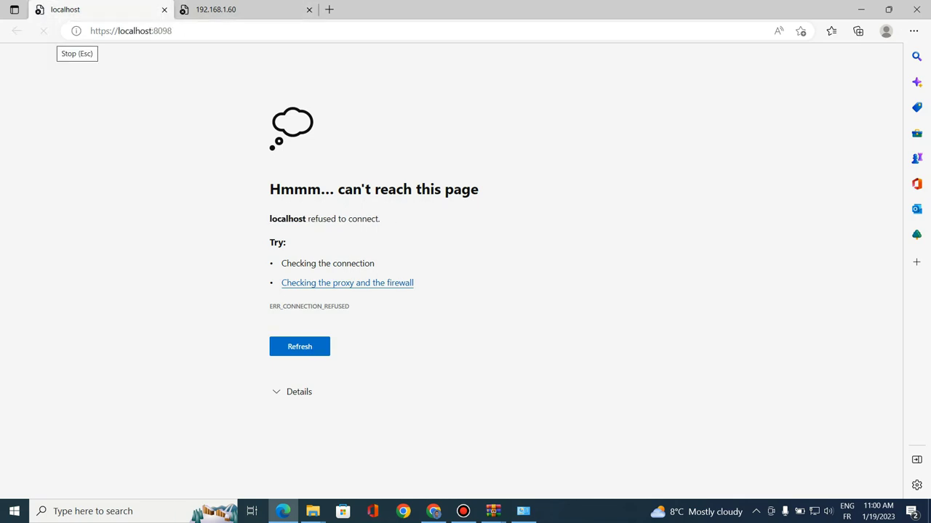
click(44, 31)
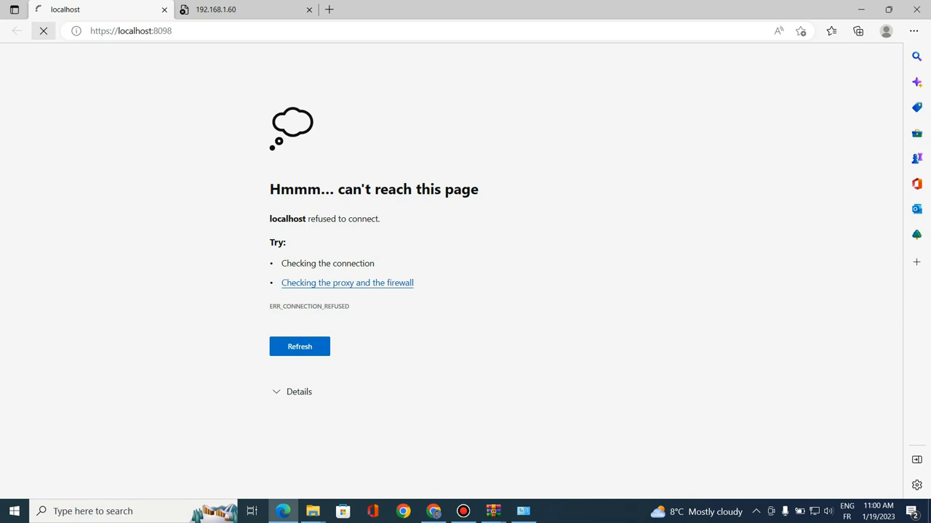
Bypass the certificate warning on the localhost tab via Advanced and Continue
key(ctrl+Tab)
key(ctrl+Tab)
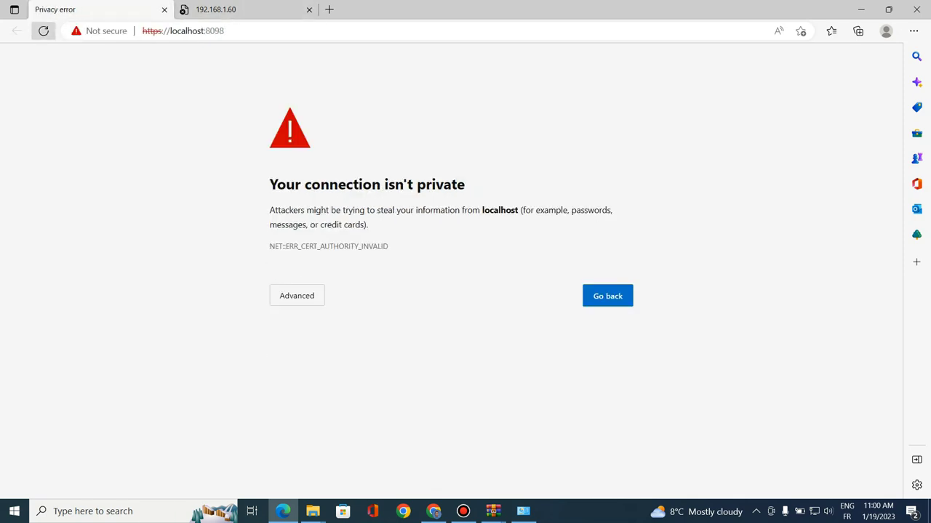
click(296, 295)
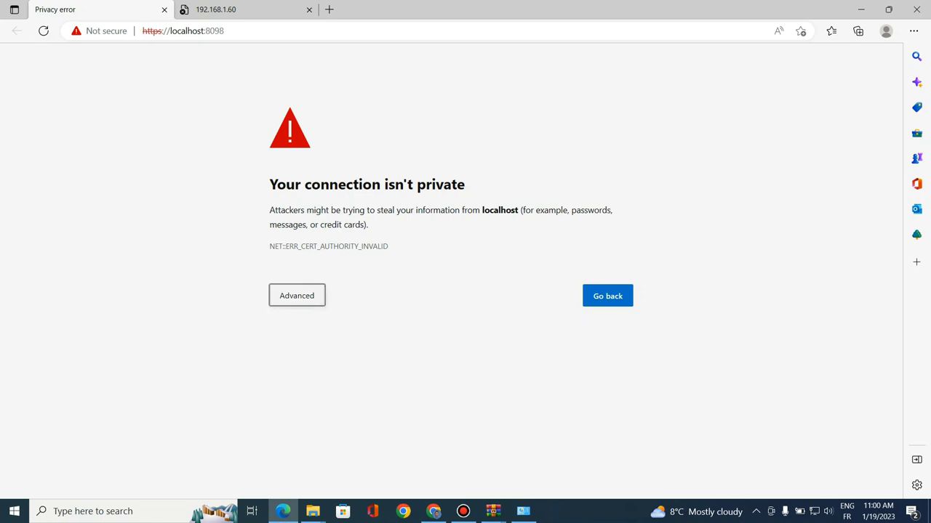
click(321, 389)
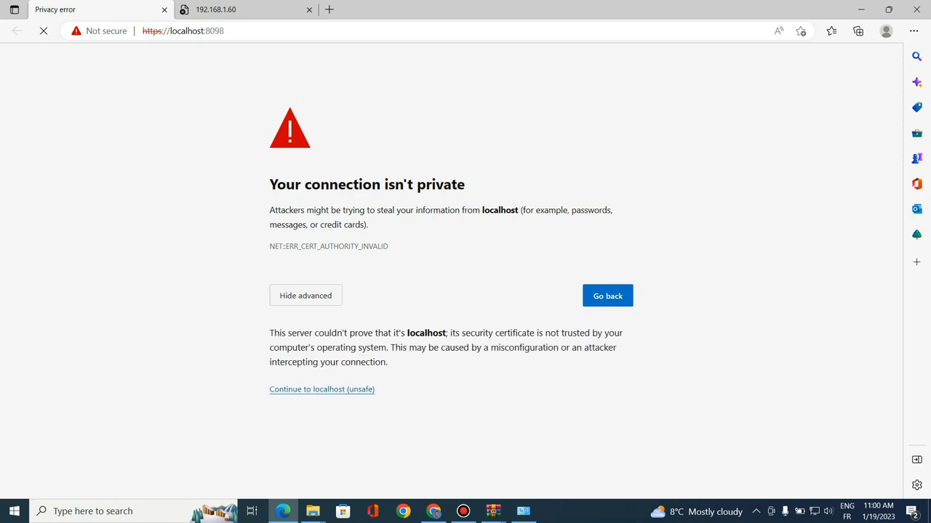
Reload the 192.168.1.60 tab and continue past its certificate warning
key(ctrl+Tab)
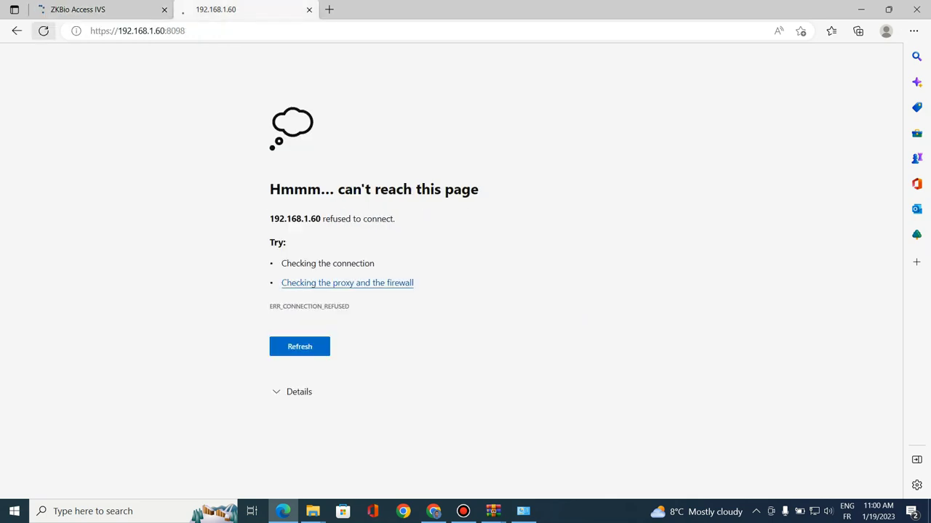
click(43, 30)
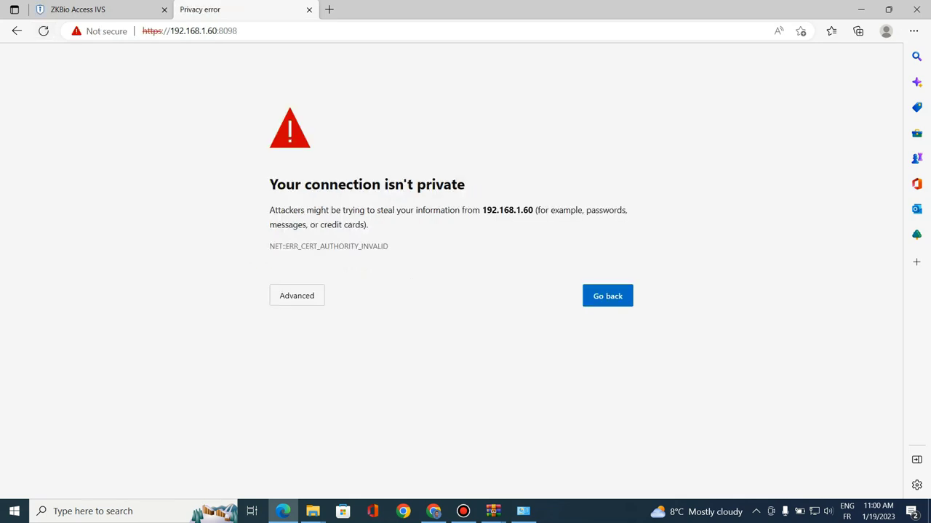
click(296, 296)
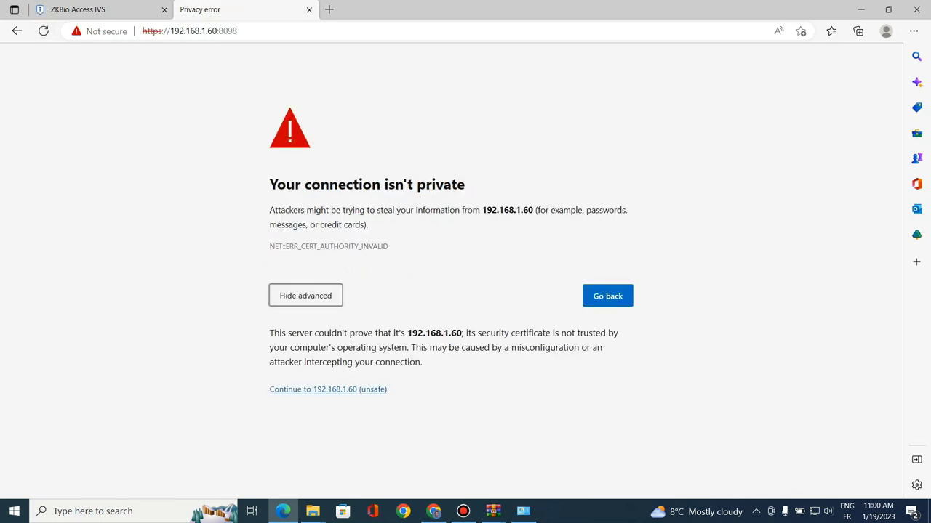
click(327, 389)
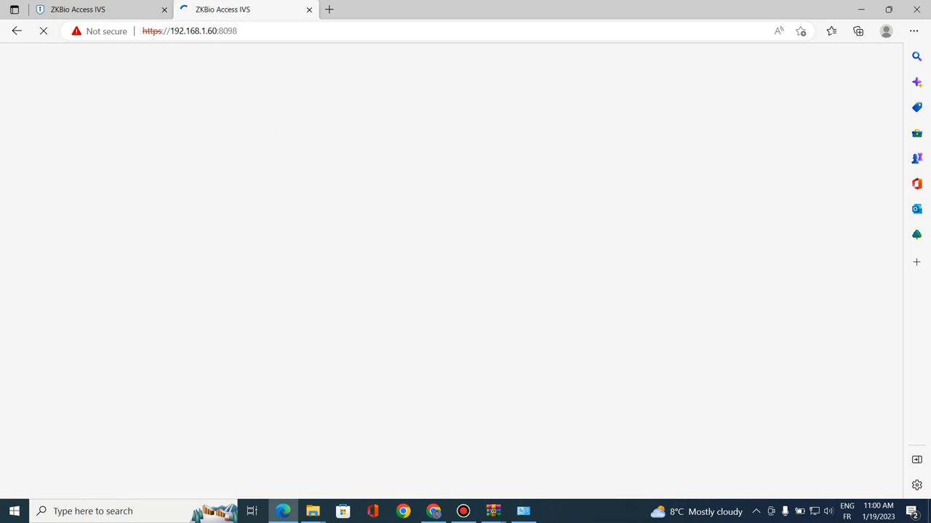
Log in to ZKBio Access IVS as user admin with the default password
text(admin)
key(Tab)
text(admin)
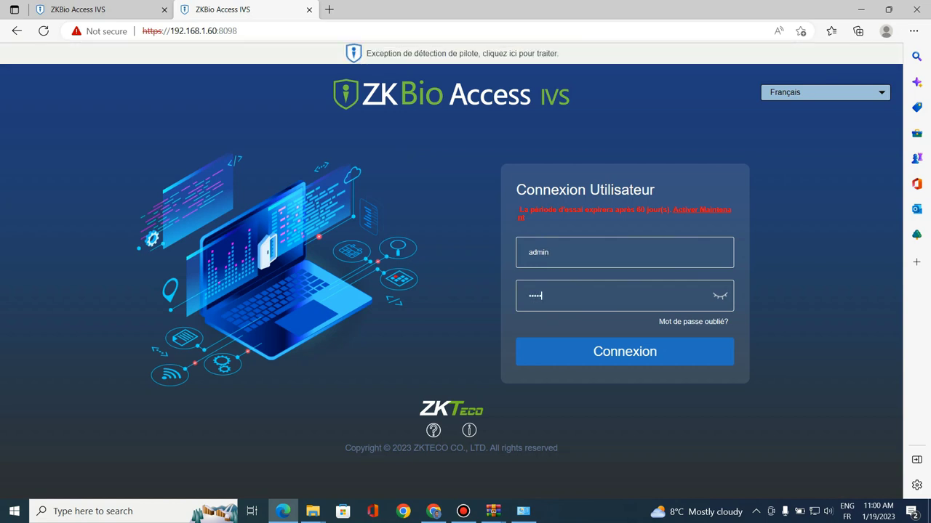
key(Return)
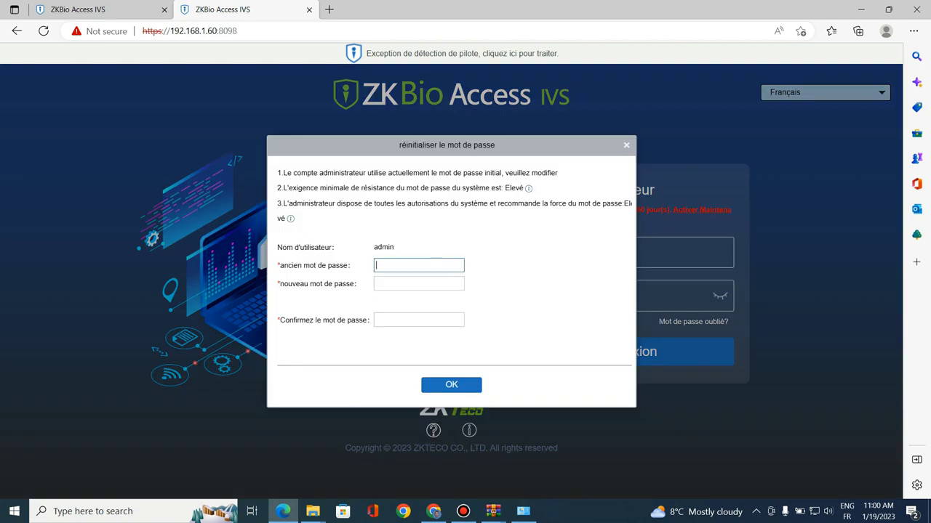